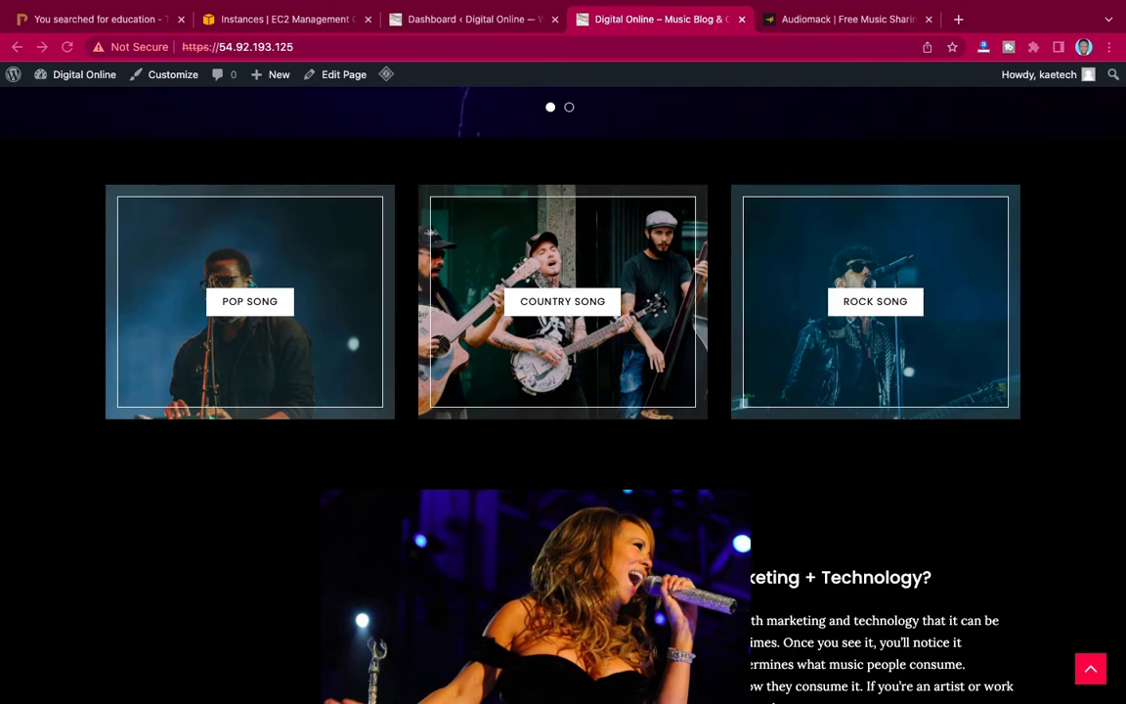
# Scroll through the Digital Online homepage and its 'Insights of Music' hero section
pyautogui.scroll(5, 853, 284)
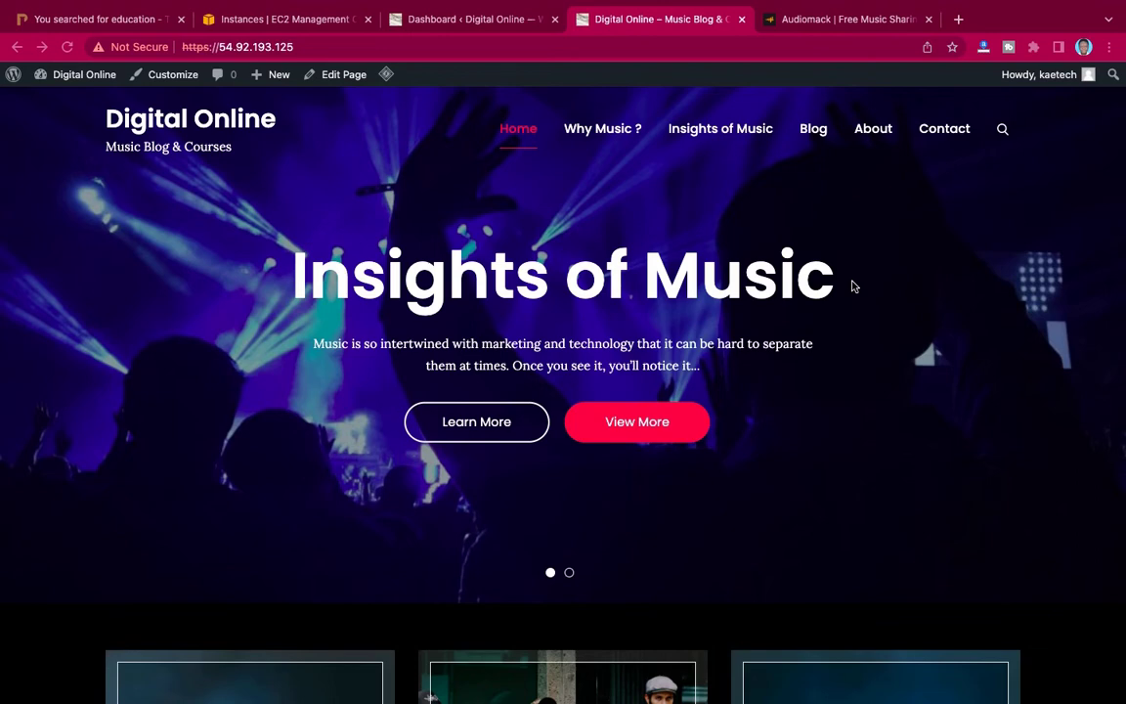
pyautogui.scroll(-20, 852, 285)
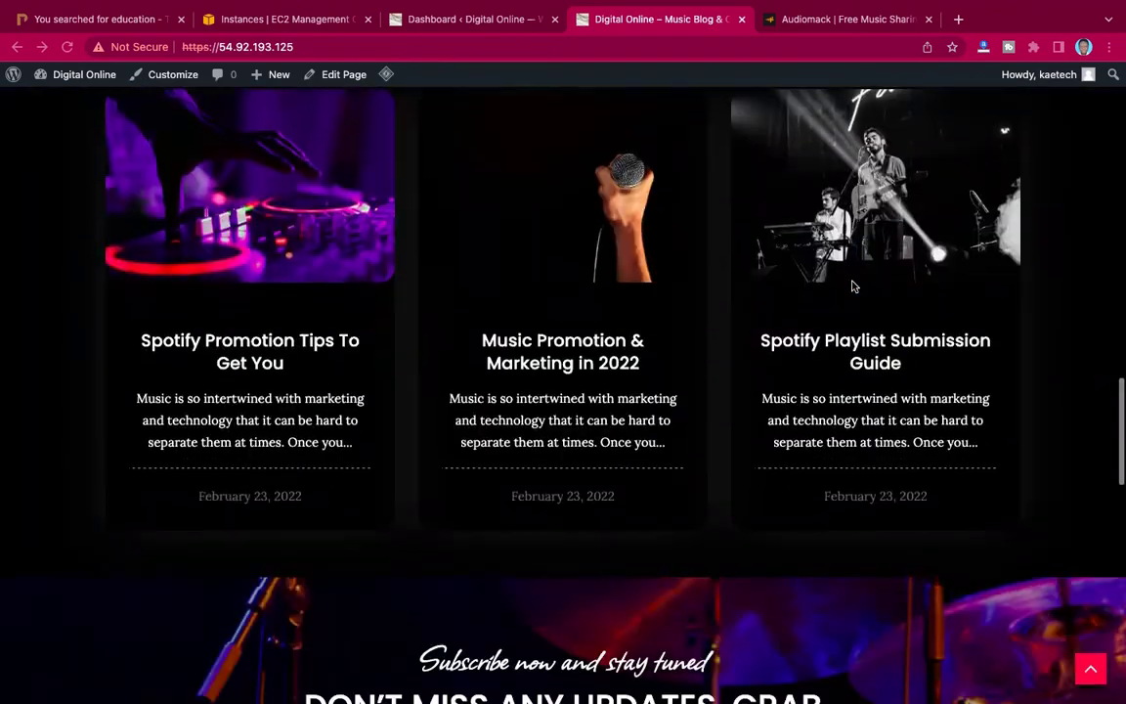
pyautogui.scroll(-8, 852, 286)
pyautogui.scroll(15, 851, 286)
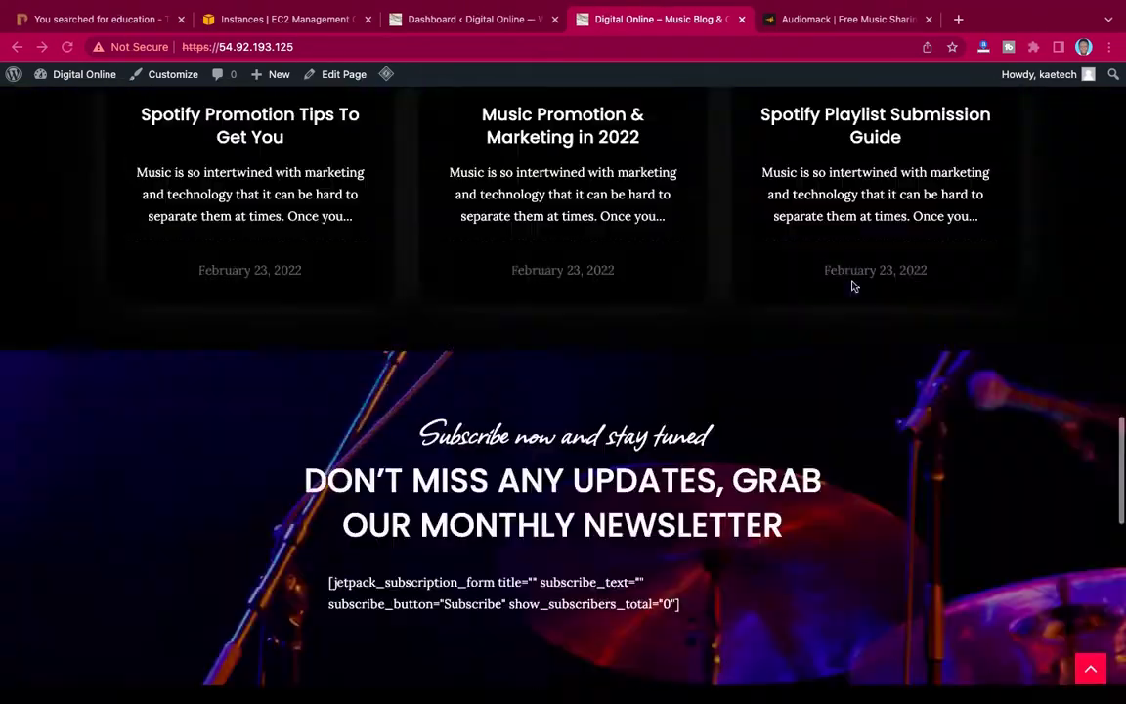
pyautogui.scroll(15, 851, 285)
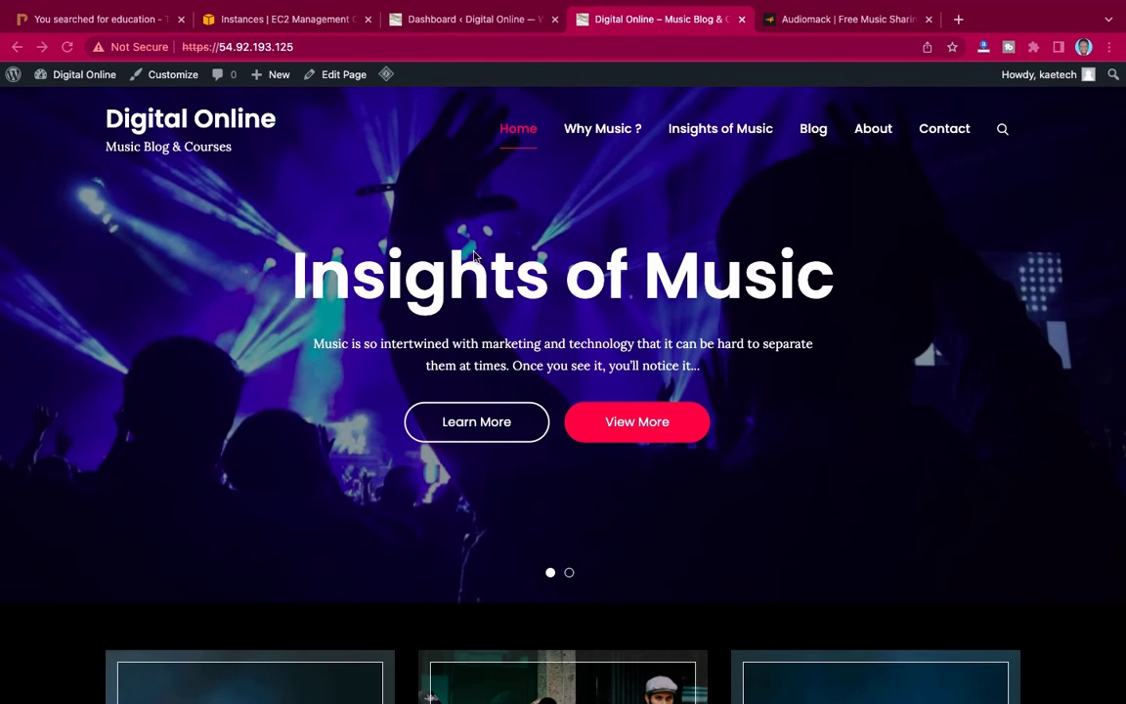
# Glance over the Theme Palace education theme results, then return to the Digital Online blog
pyautogui.click(108, 19)
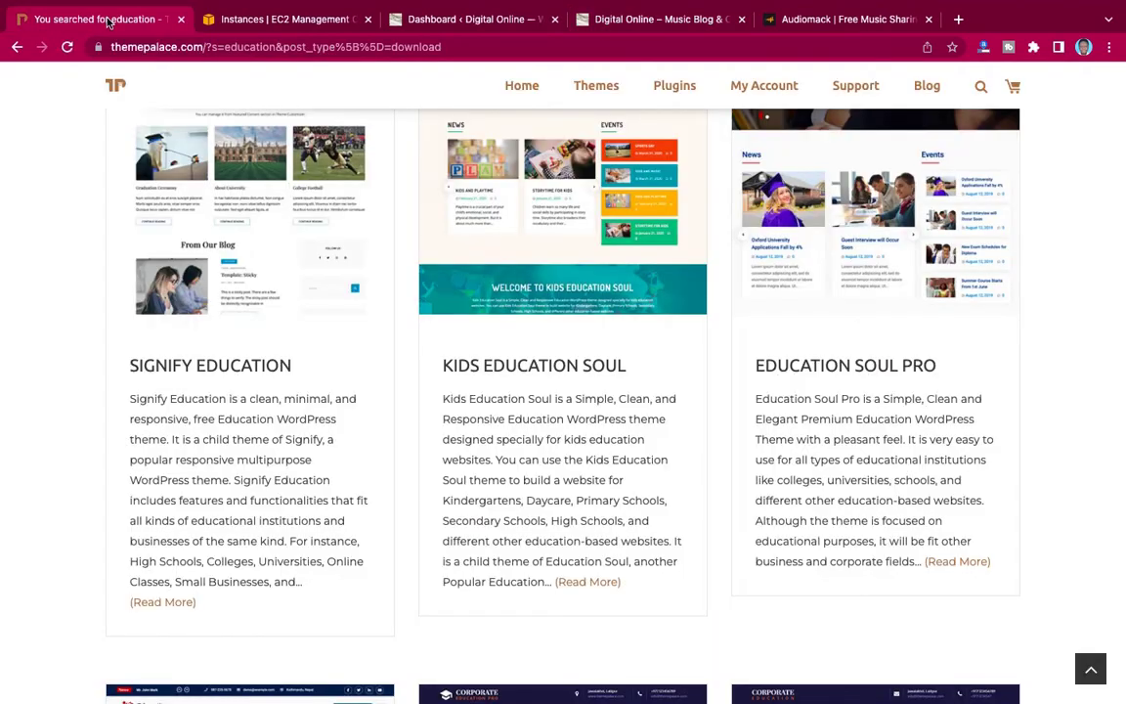
pyautogui.scroll(5, 408, 224)
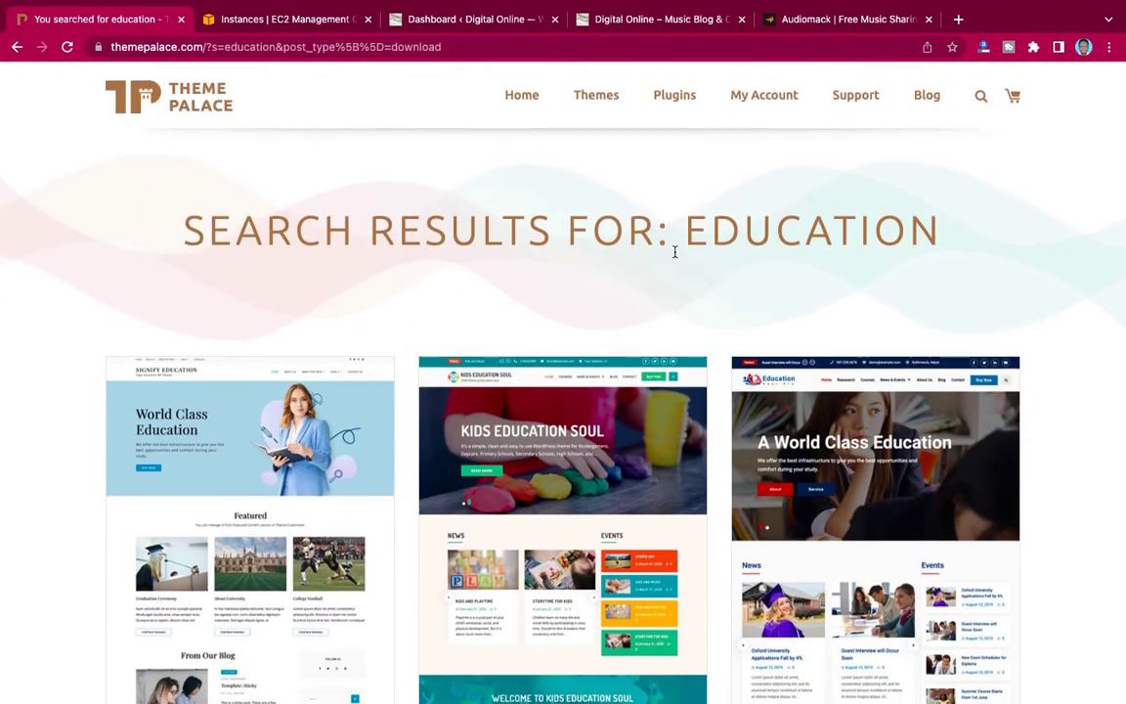
pyautogui.scroll(-10, 675, 253)
pyautogui.scroll(10, 674, 253)
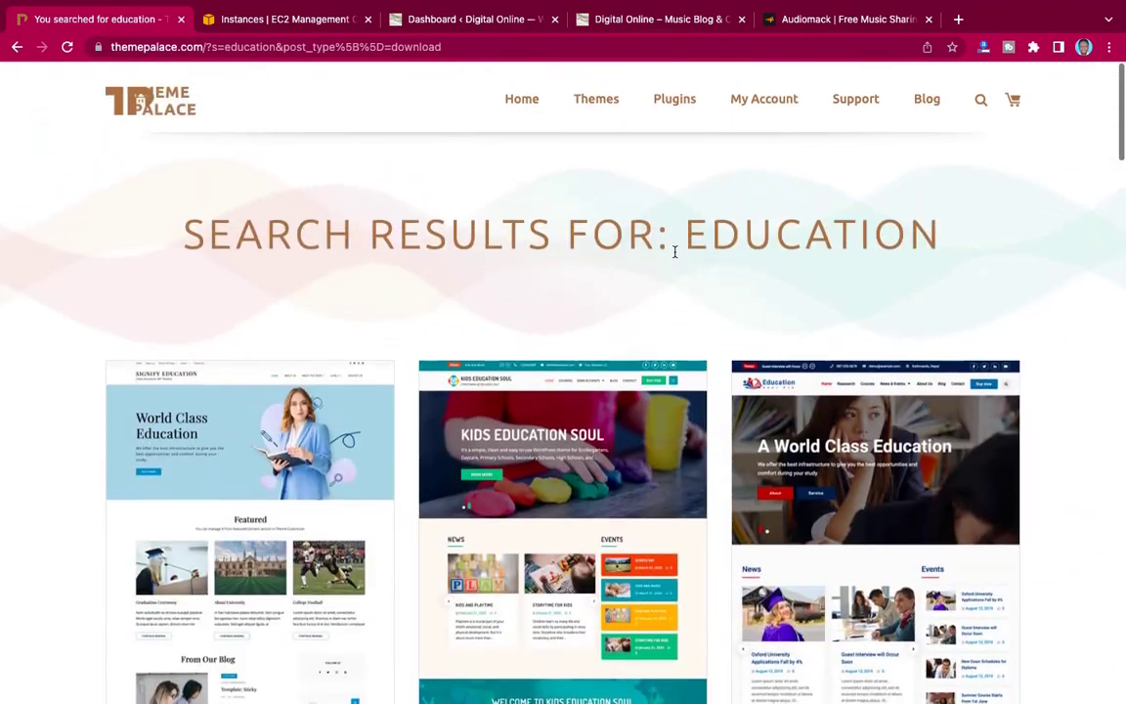
pyautogui.click(669, 25)
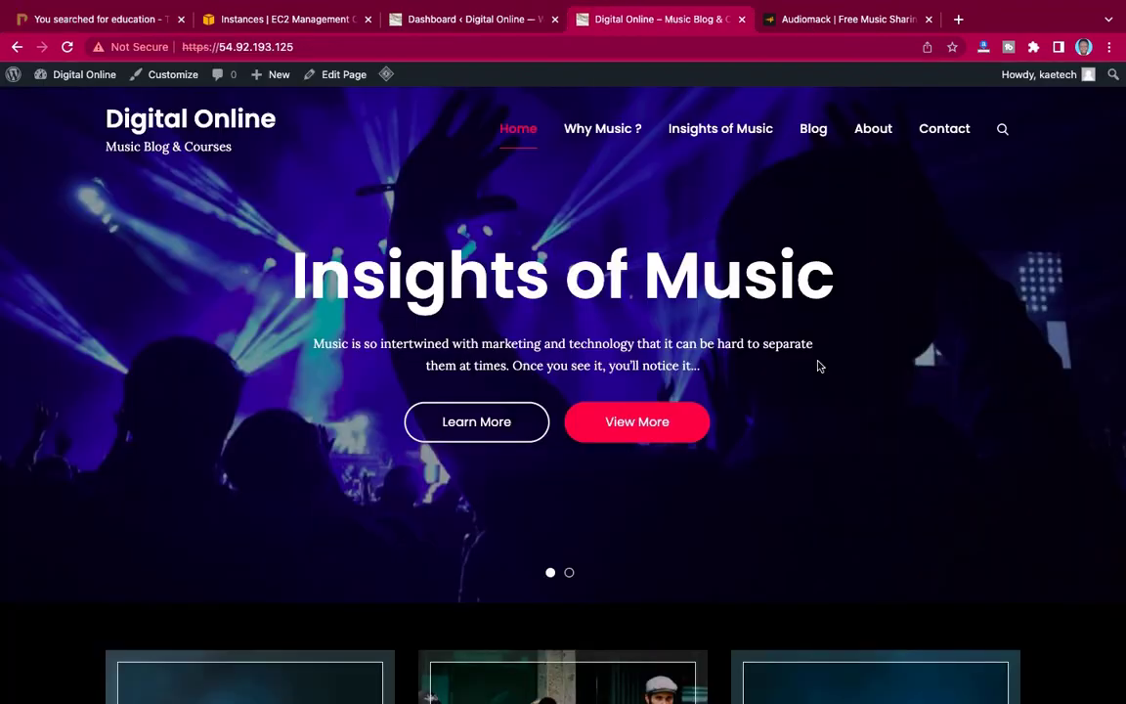
# Open the Blog listing page from the Digital Online site menu
pyautogui.scroll(-15, 819, 365)
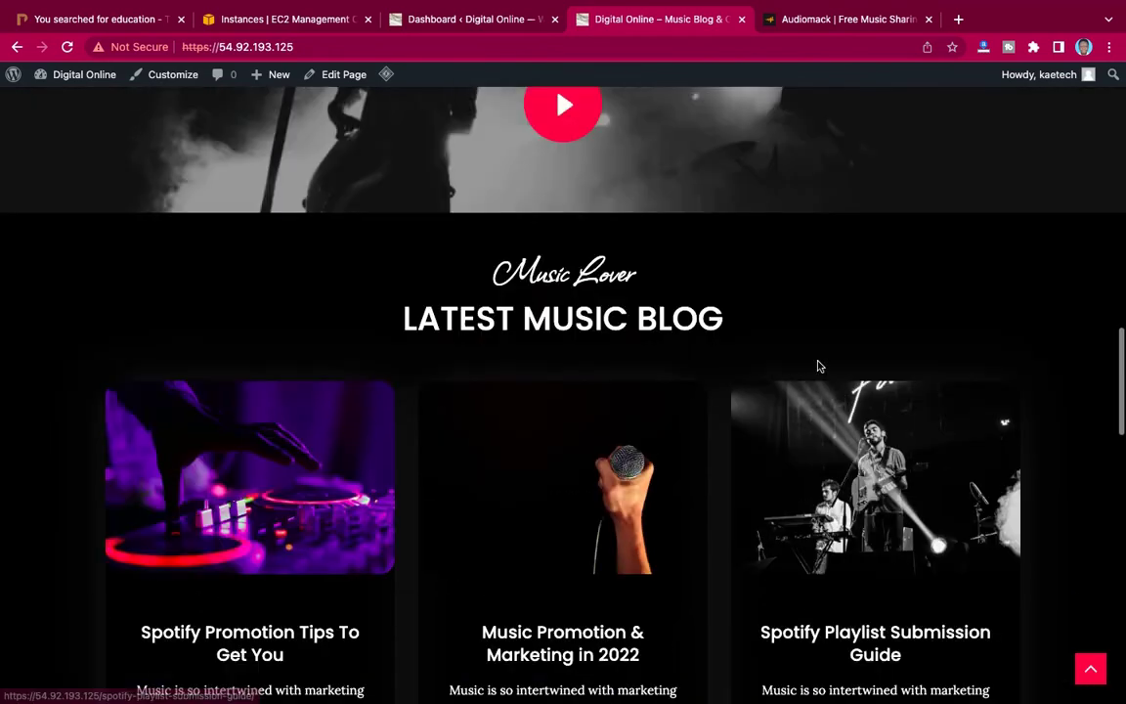
pyautogui.scroll(15, 819, 366)
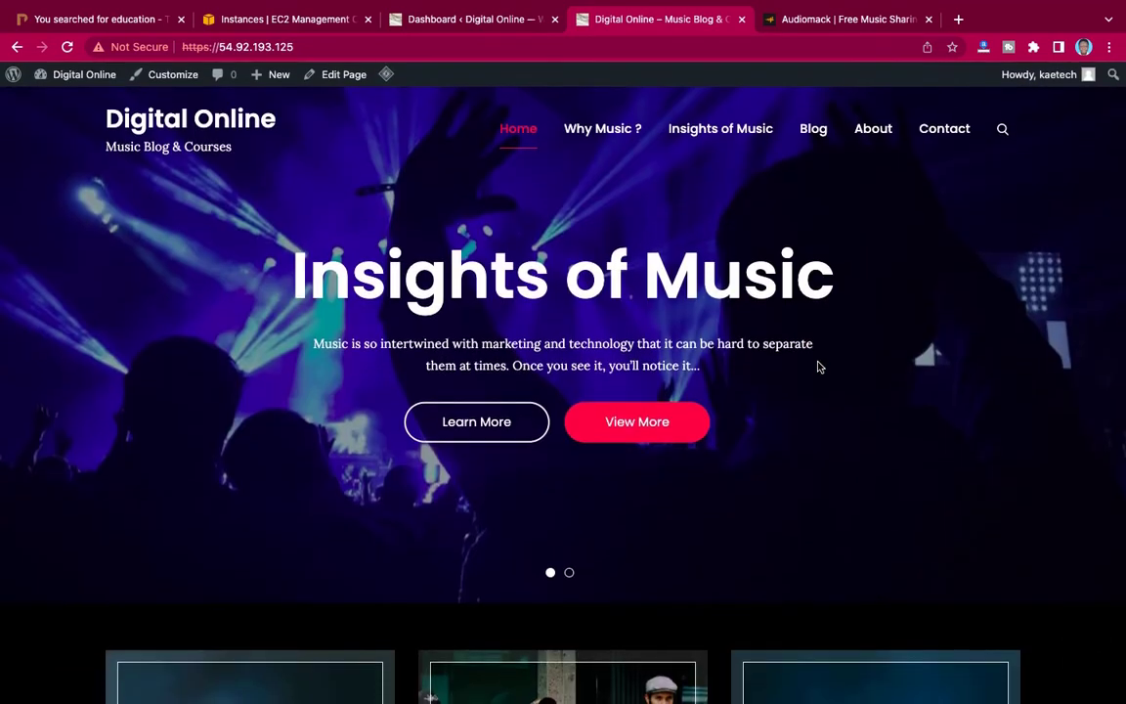
pyautogui.click(813, 129)
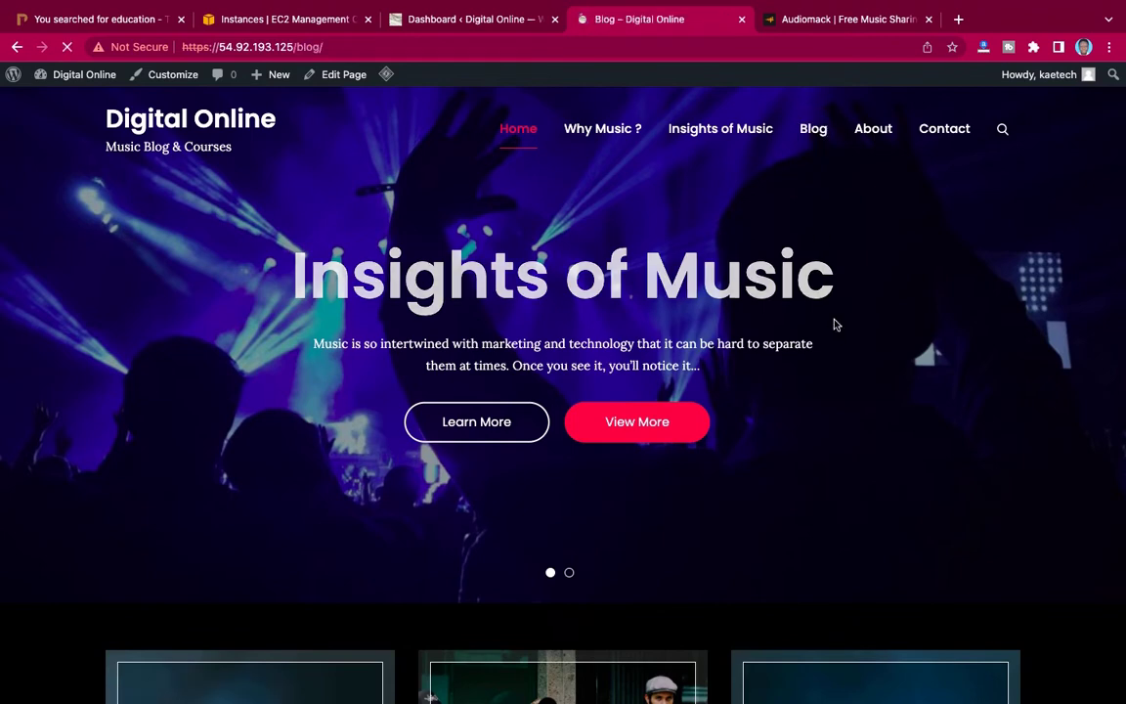
pyautogui.scroll(-5, 731, 452)
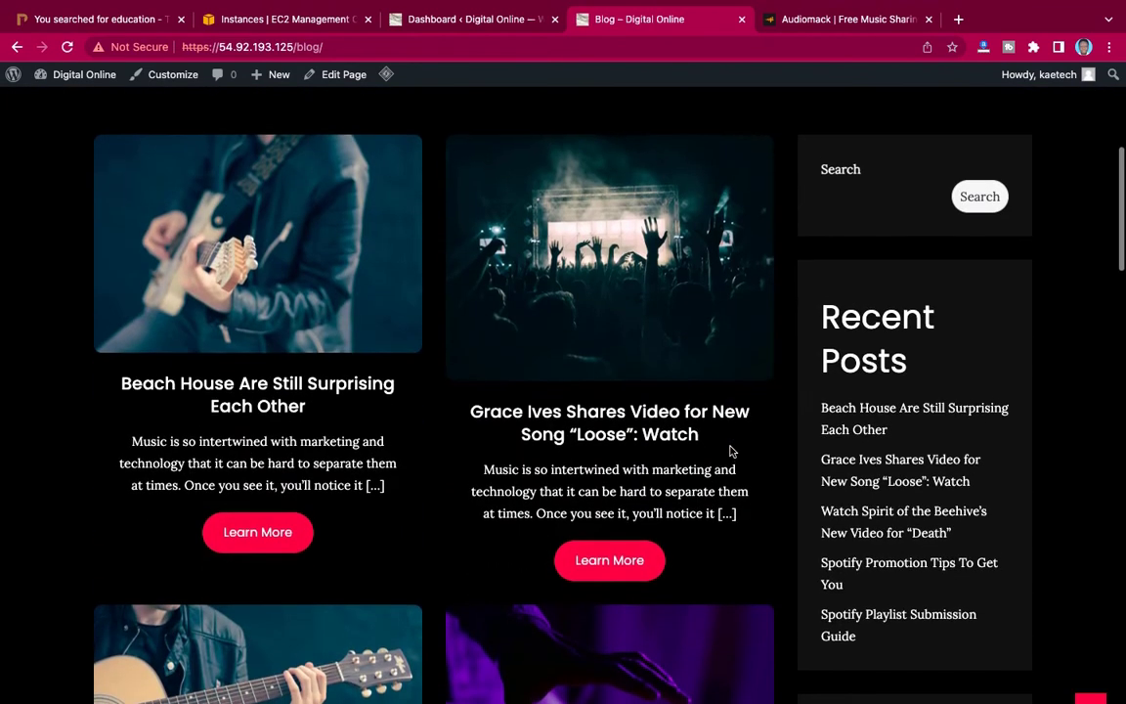
# Open the 'Beach House Are Still Surprising Each Other' post and scroll through it
pyautogui.click(290, 395)
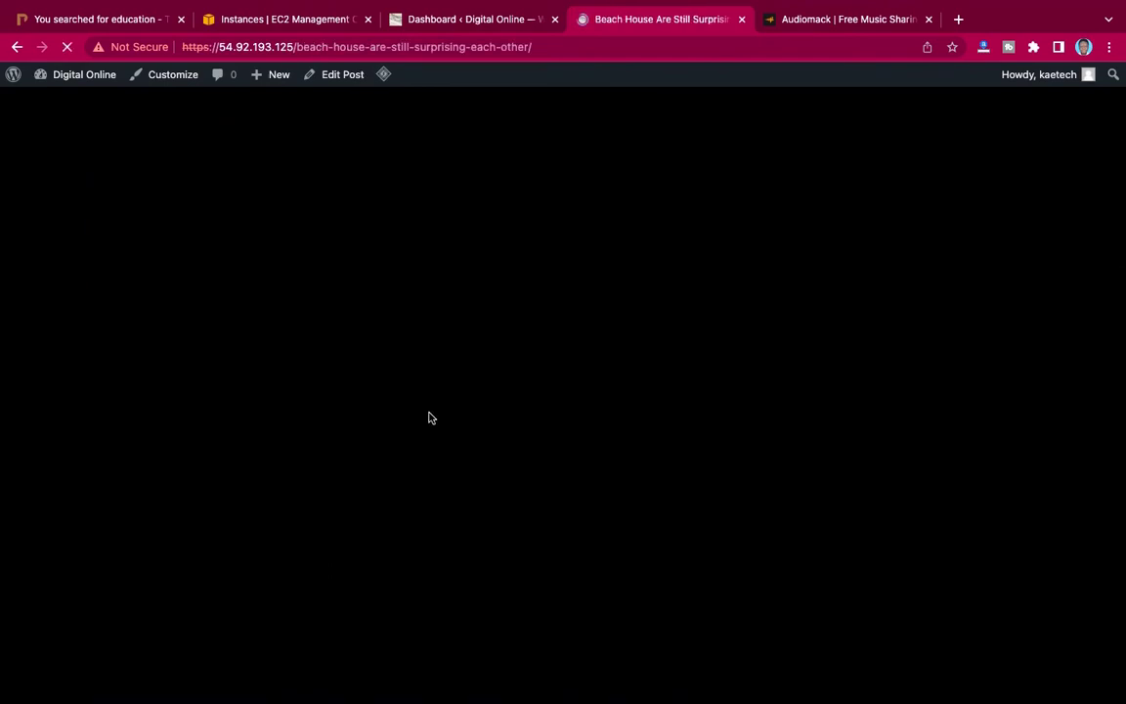
pyautogui.scroll(-10, 803, 479)
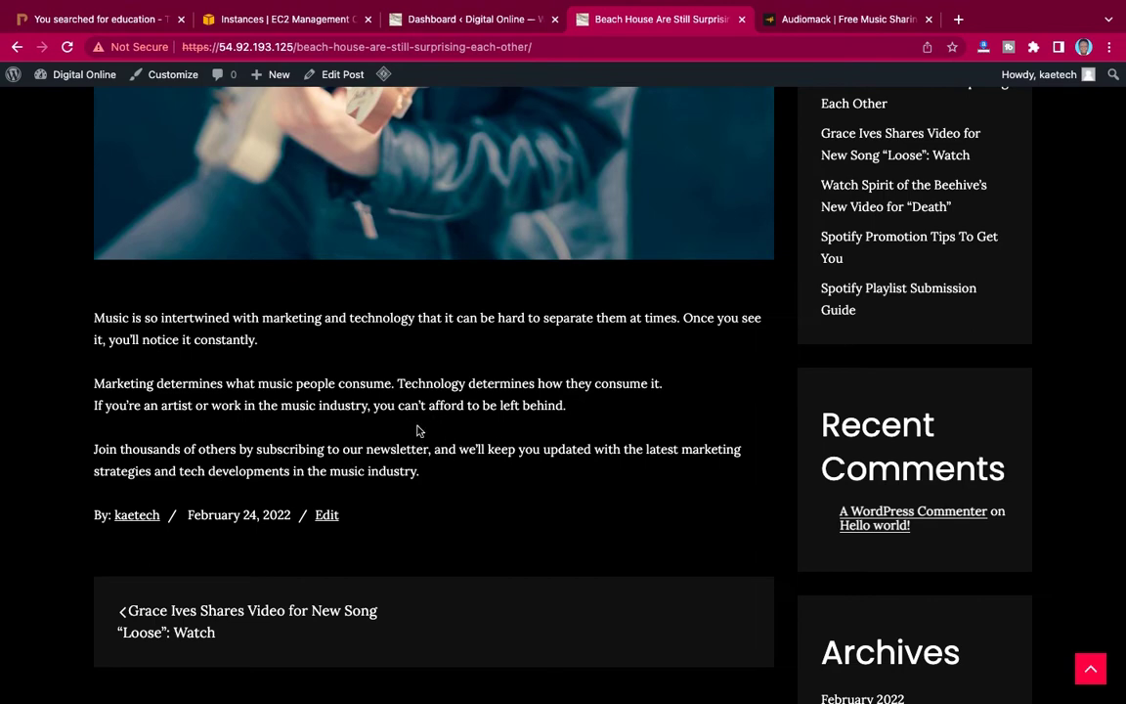
pyautogui.scroll(5, 418, 430)
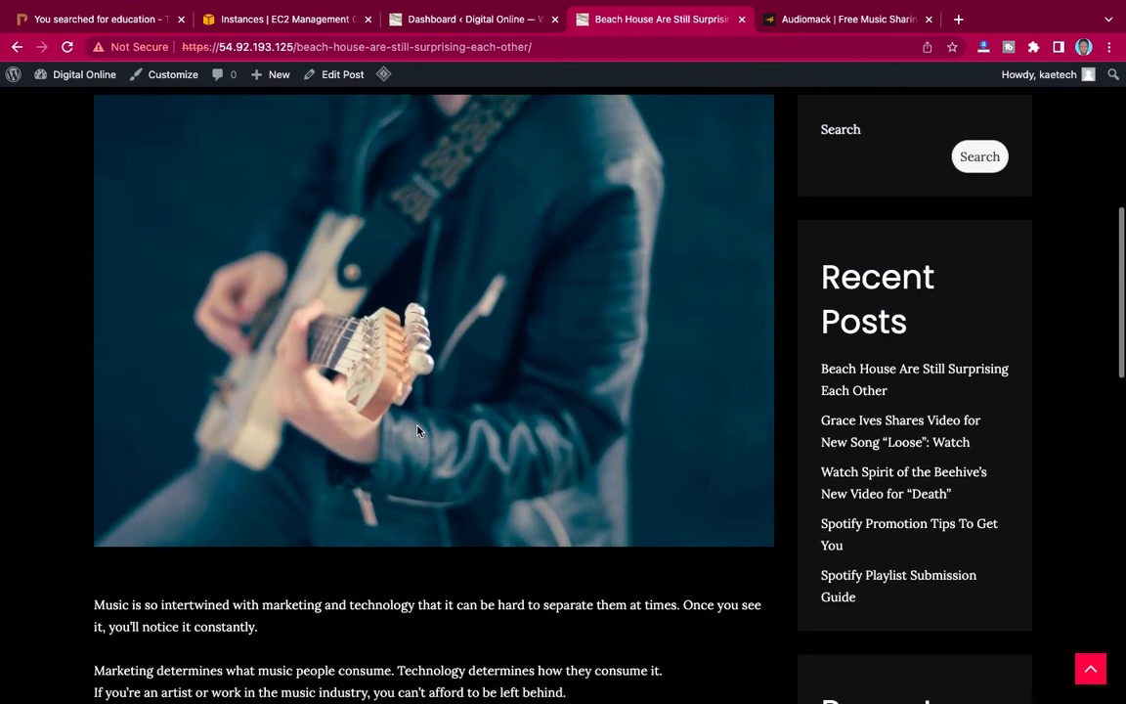
pyautogui.scroll(-6, 418, 432)
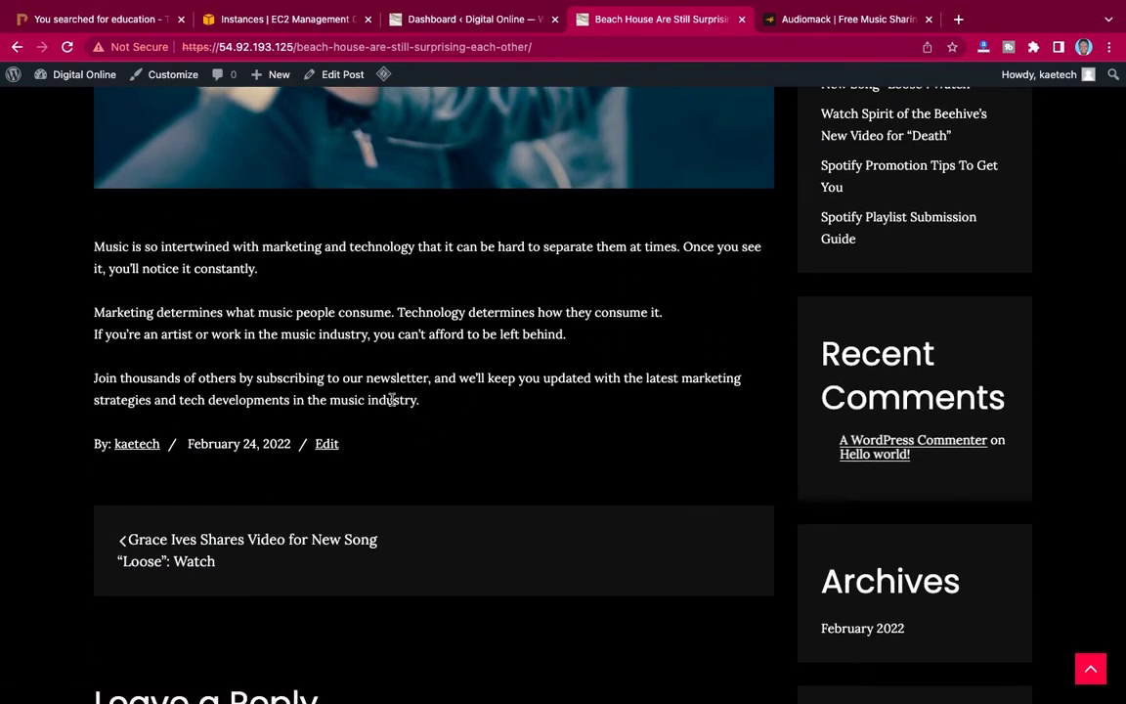
pyautogui.scroll(15, 460, 405)
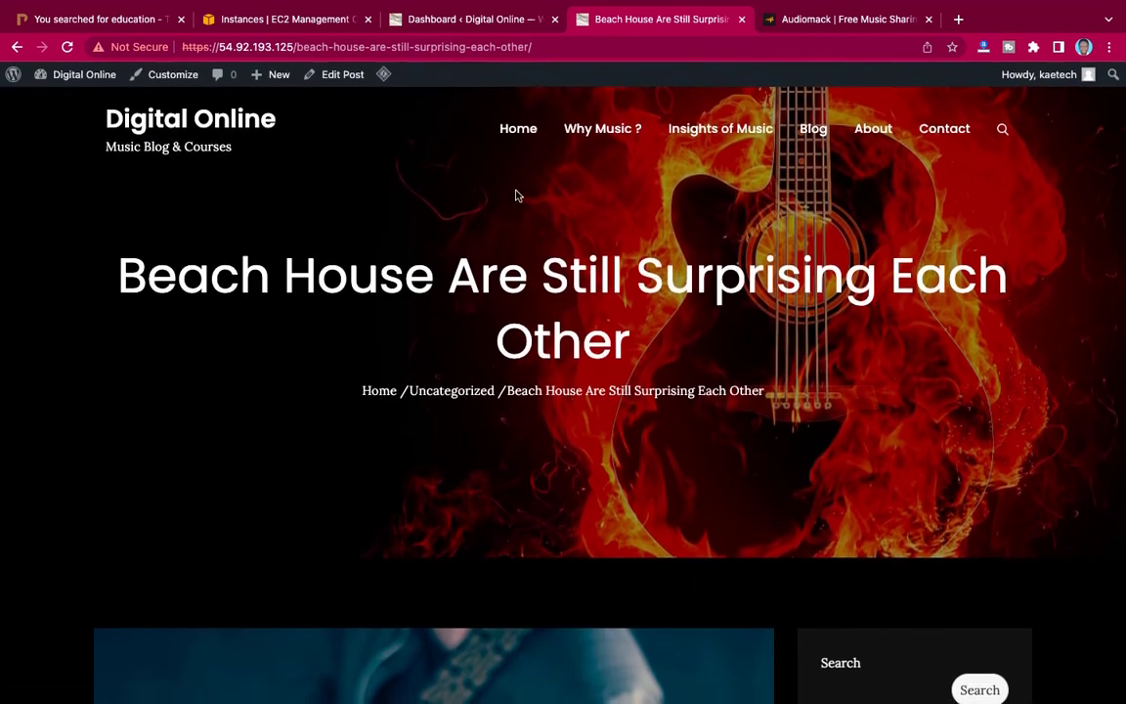
pyautogui.scroll(-1, 423, 236)
pyautogui.scroll(1, 420, 232)
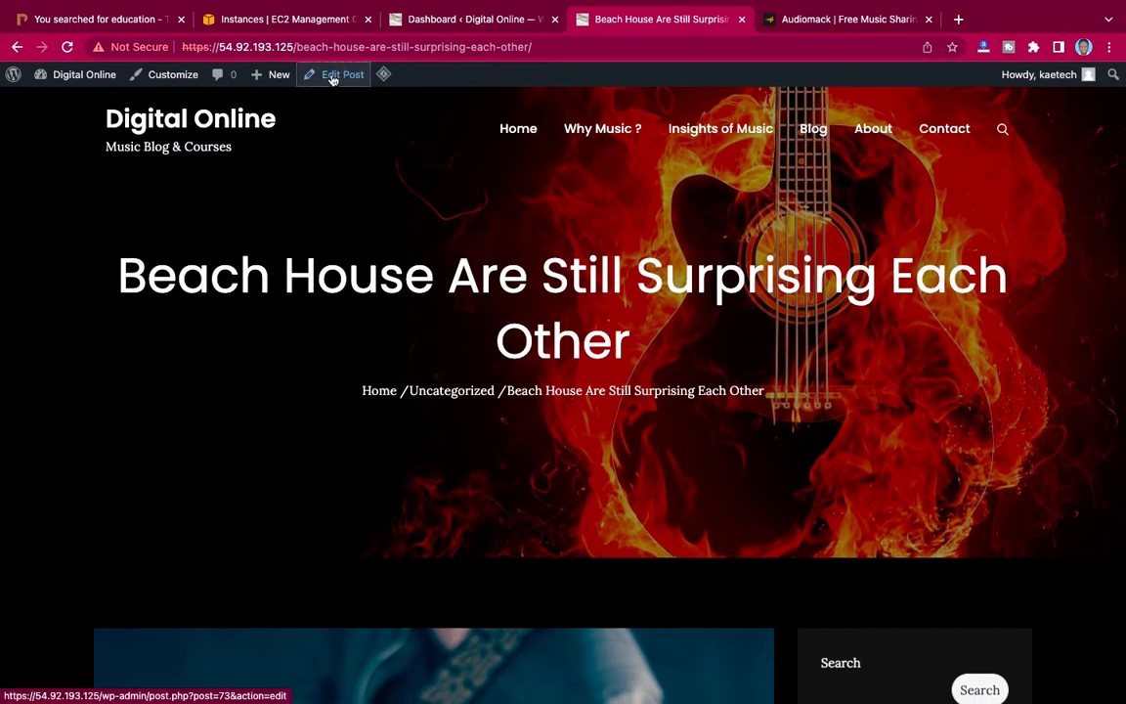
# Edit the Beach House post and insert a Custom HTML block, found by searching 'html'
pyautogui.click(301, 74)
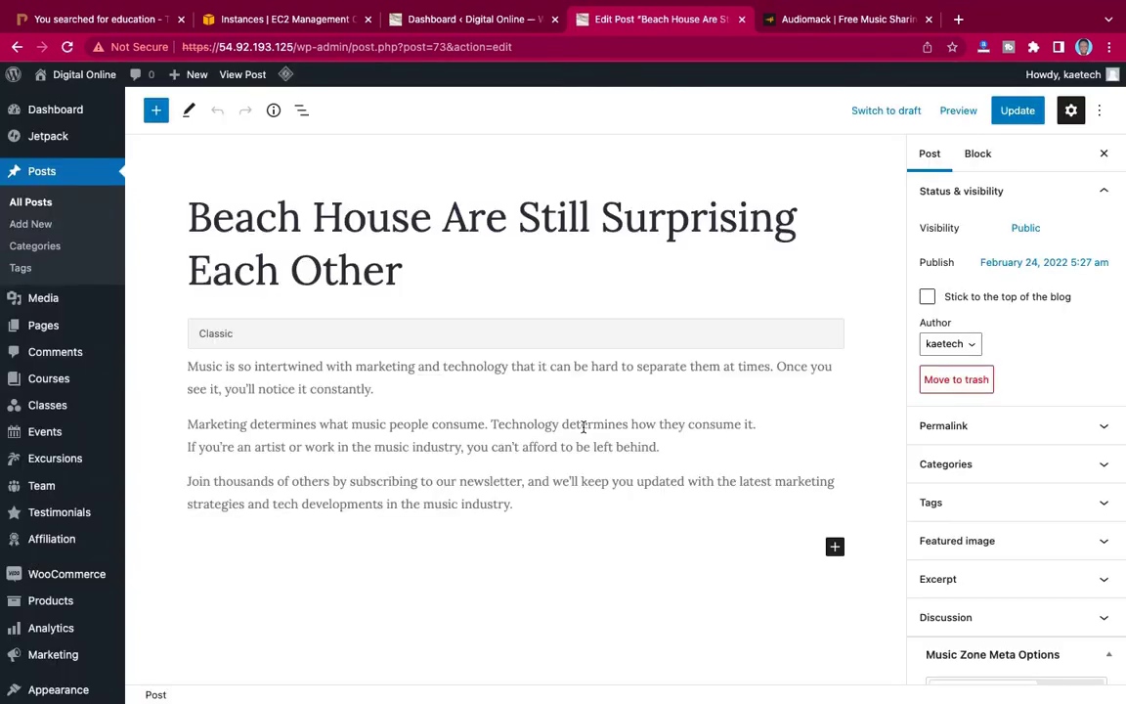
pyautogui.scroll(-3, 583, 427)
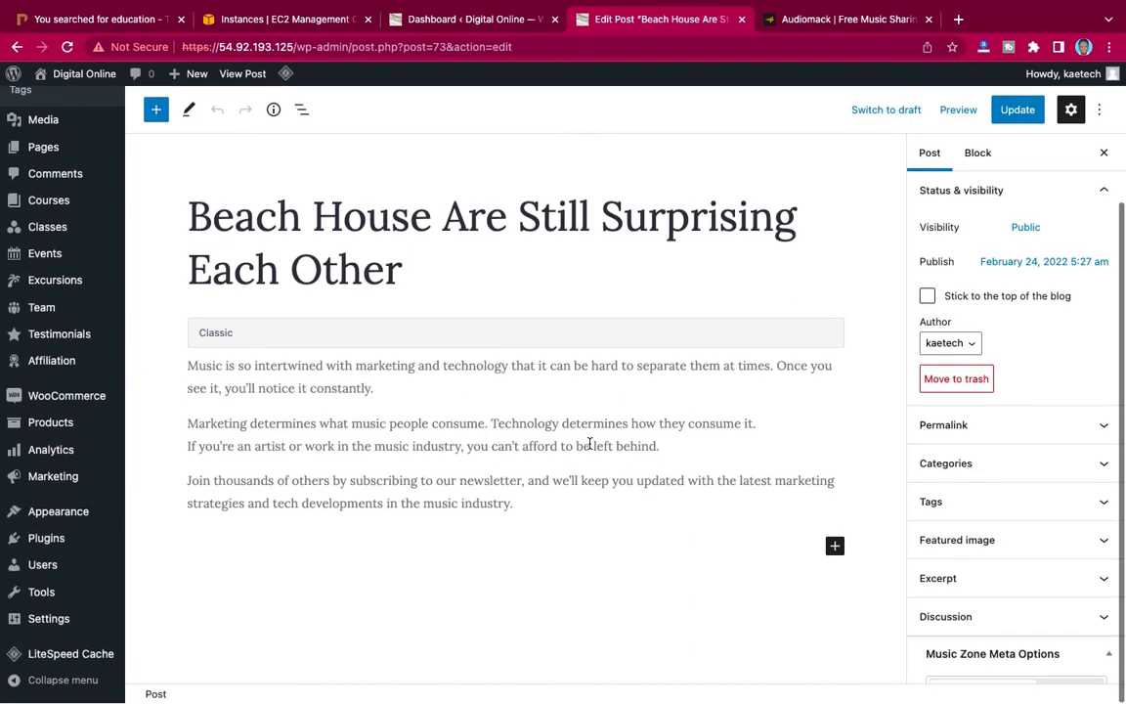
pyautogui.scroll(3, 586, 440)
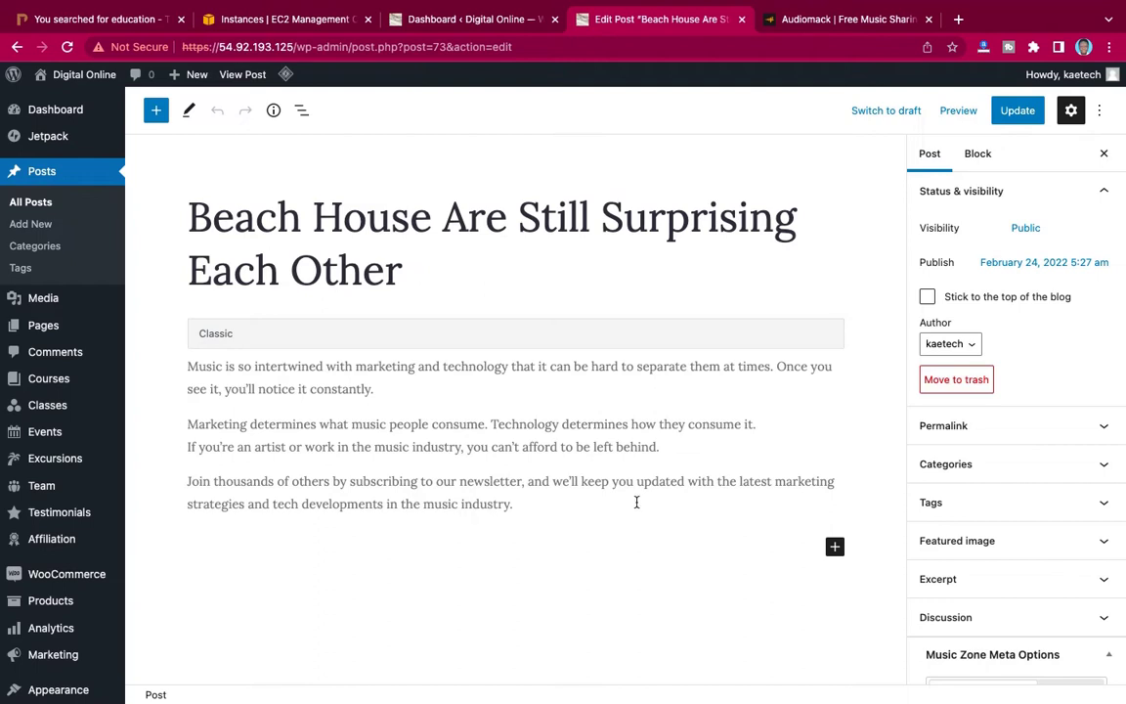
pyautogui.click(835, 549)
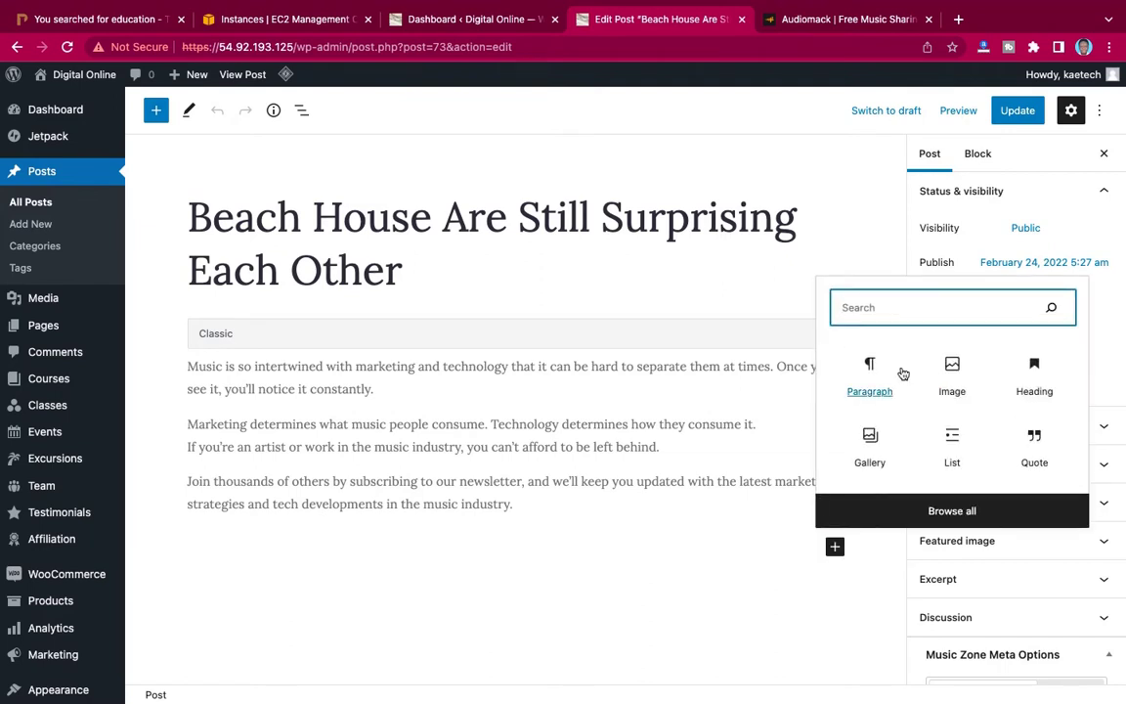
pyautogui.write('html')
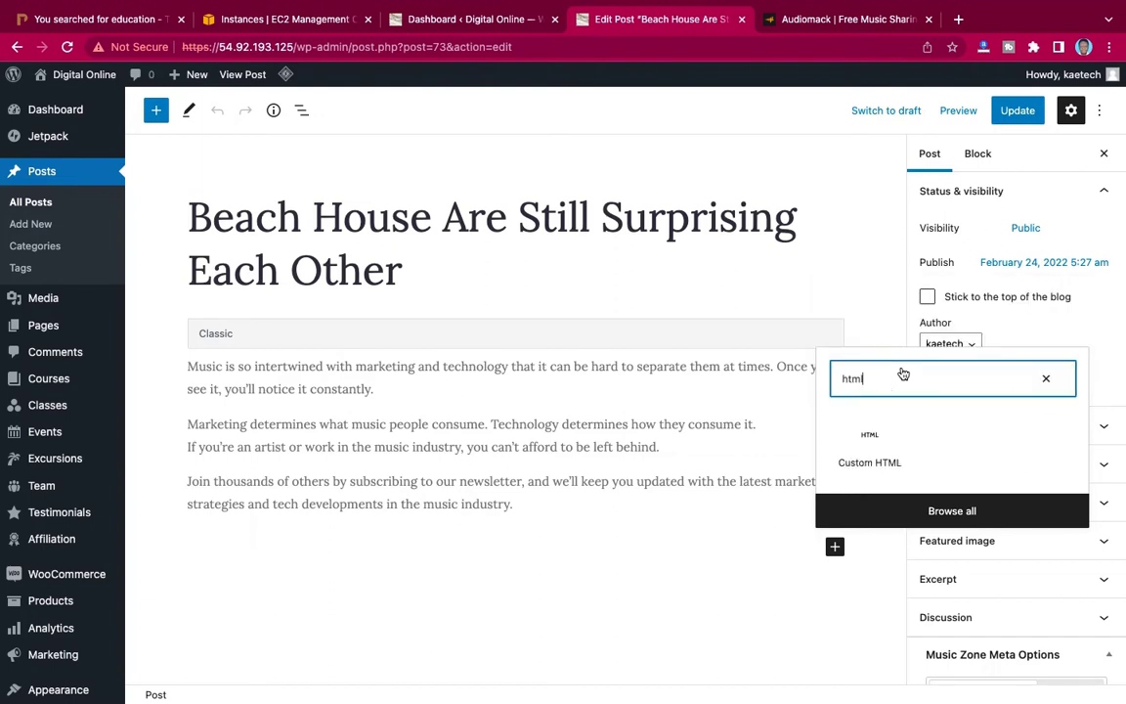
pyautogui.click(869, 448)
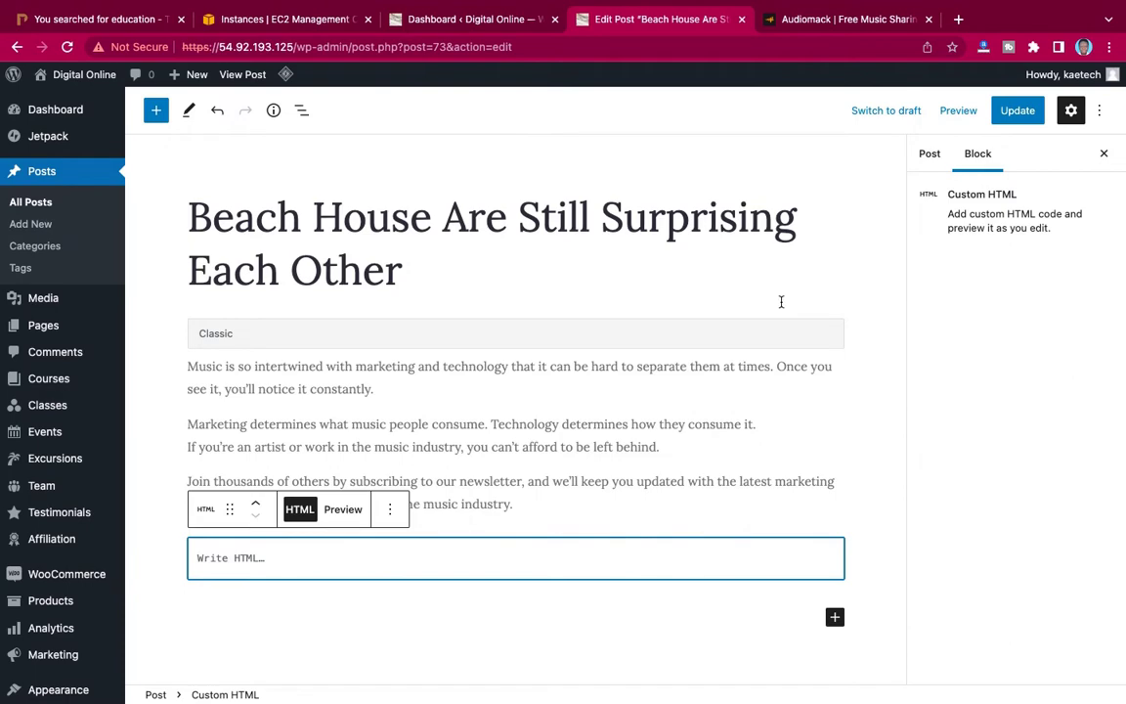
# In Audiomack, go to the account's profile page through the account options menu
pyautogui.click(853, 20)
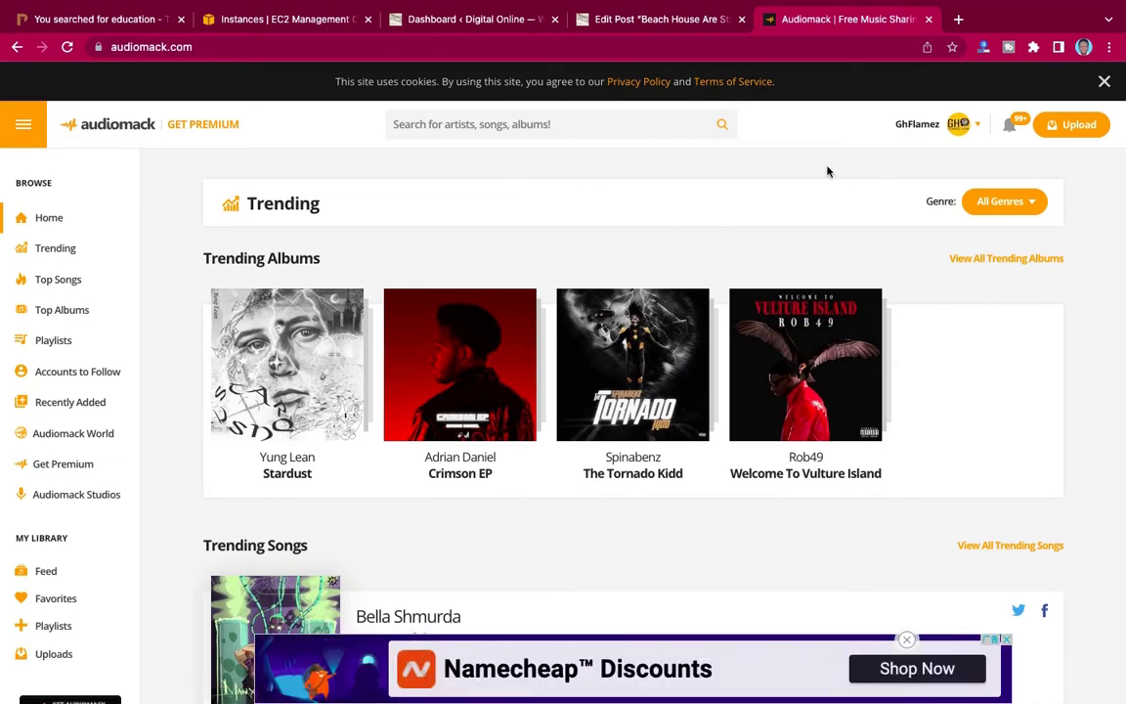
pyautogui.scroll(-4, 613, 313)
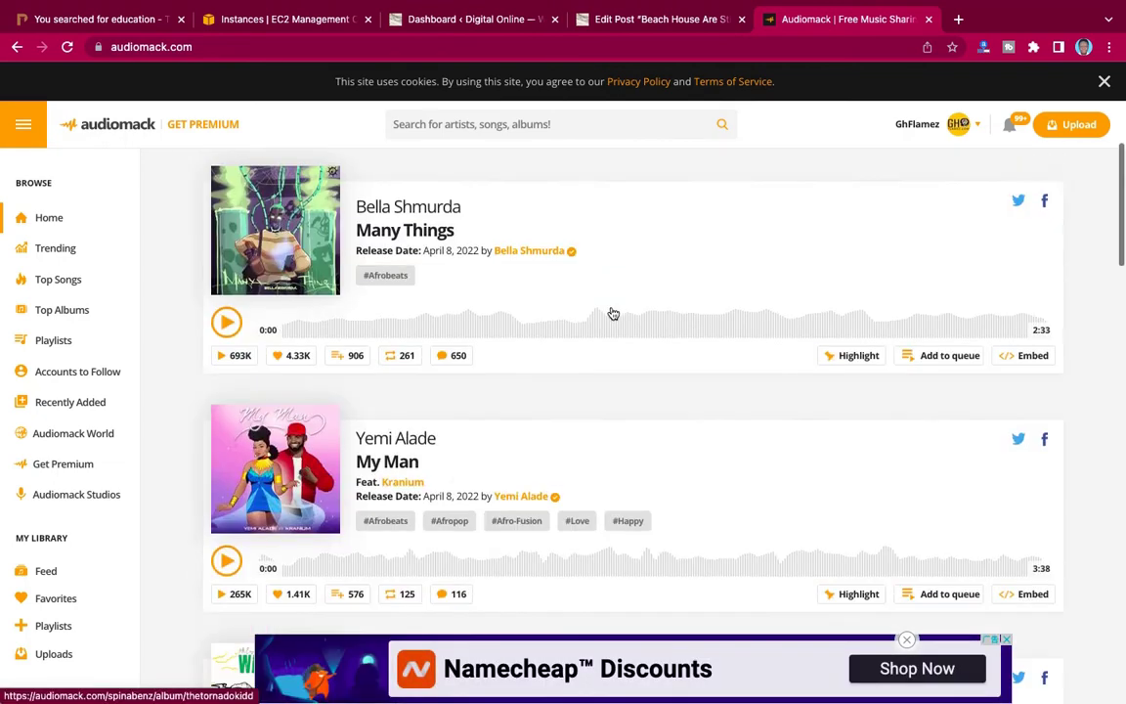
pyautogui.scroll(2, 613, 313)
pyautogui.scroll(-1, 613, 313)
pyautogui.scroll(3, 613, 313)
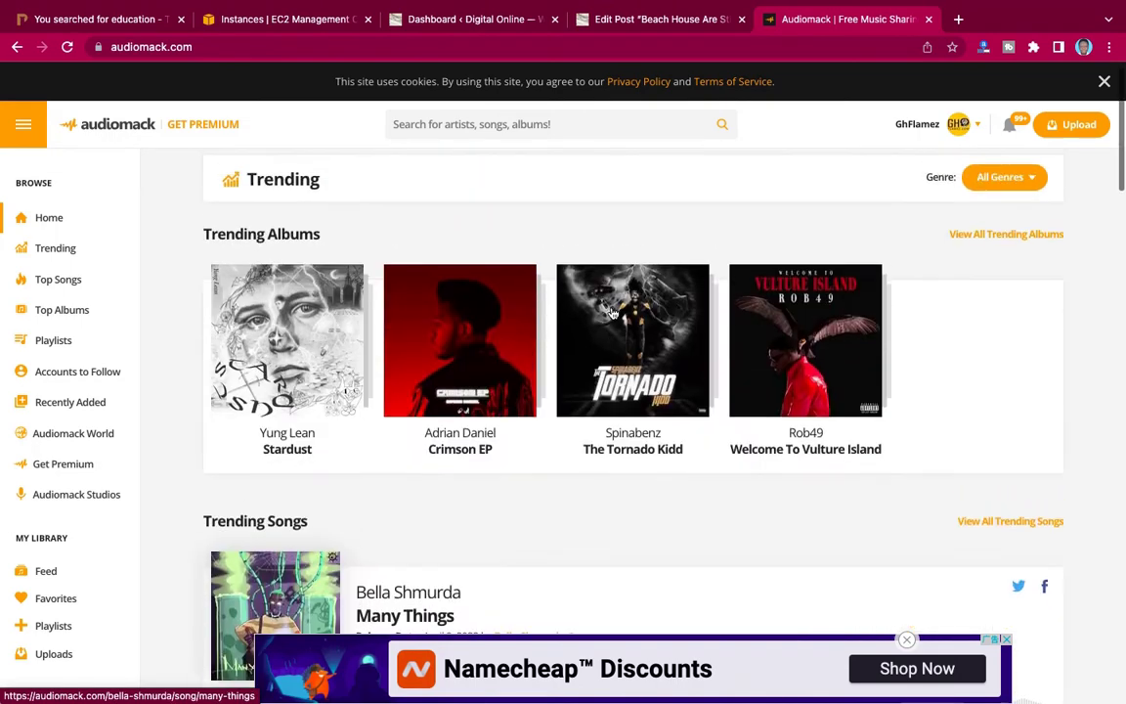
pyautogui.click(927, 130)
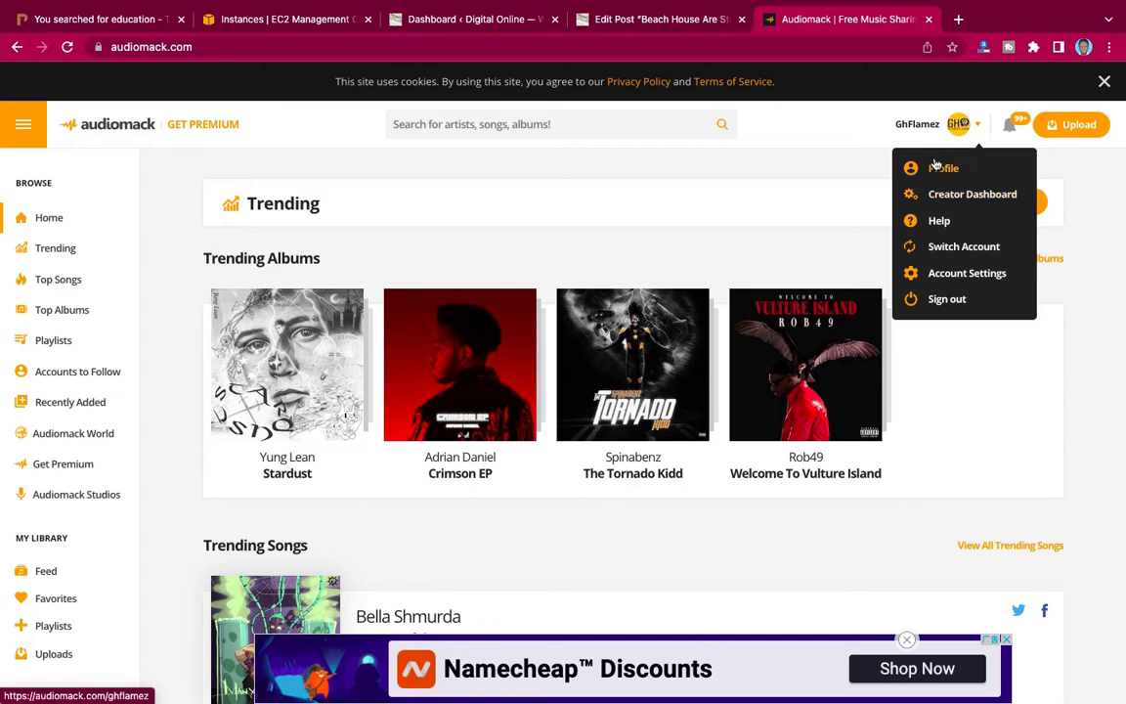
pyautogui.click(927, 127)
pyautogui.click(929, 129)
pyautogui.click(944, 169)
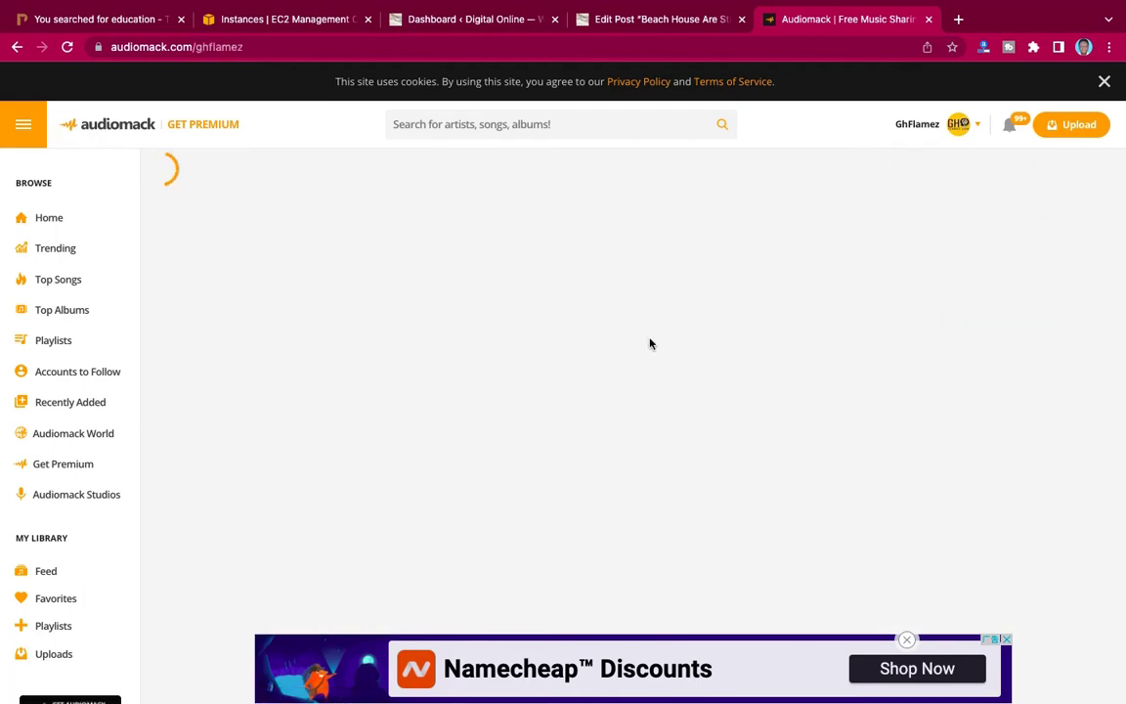
# Scroll to Latest Tracks and open 'Ebefa (Prod. By Masta Mherge)'
pyautogui.scroll(-4, 650, 342)
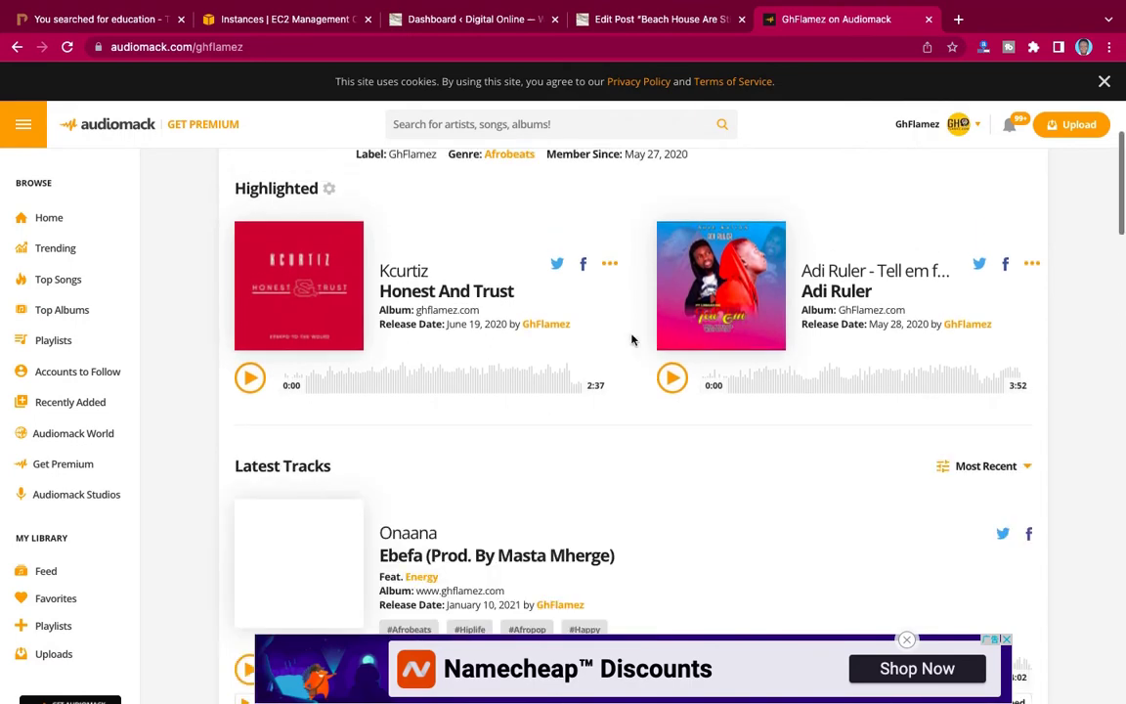
pyautogui.scroll(-1, 635, 340)
pyautogui.scroll(-2, 631, 340)
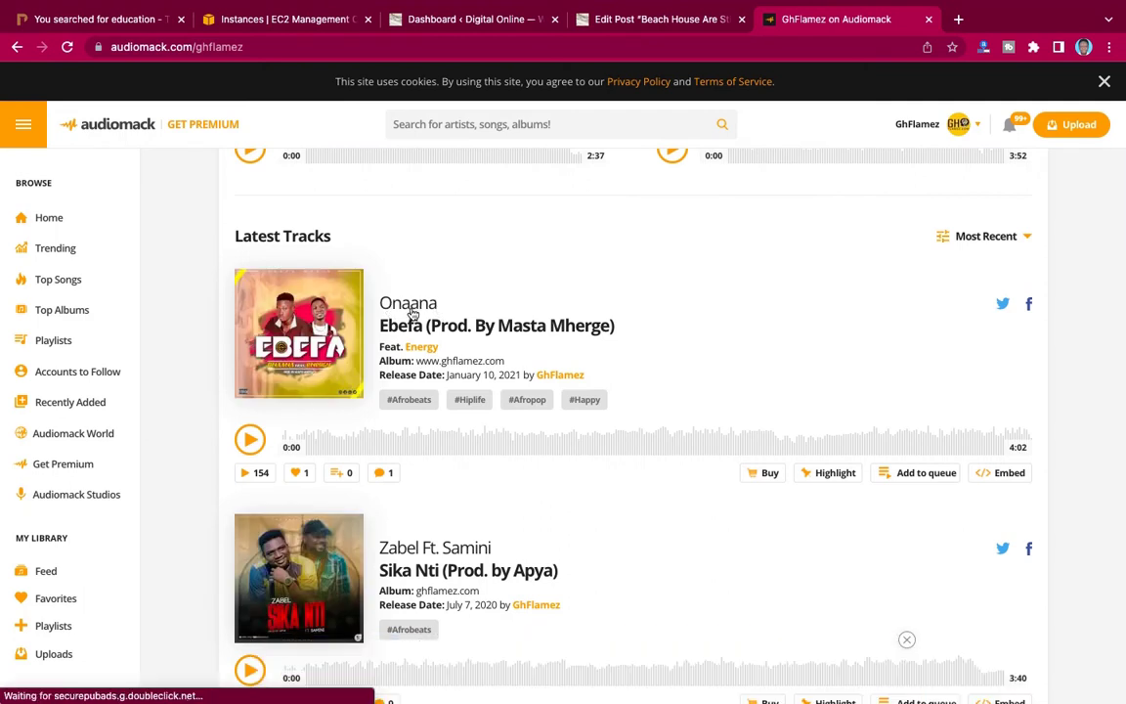
pyautogui.click(411, 316)
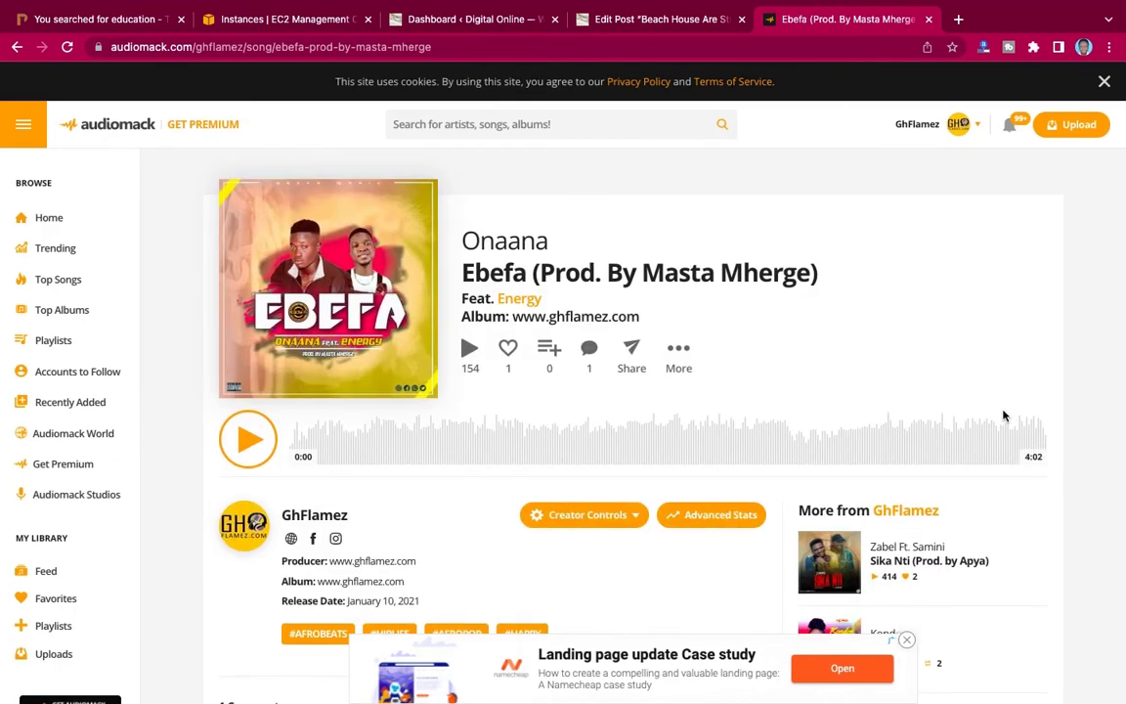
pyautogui.scroll(-1, 1003, 416)
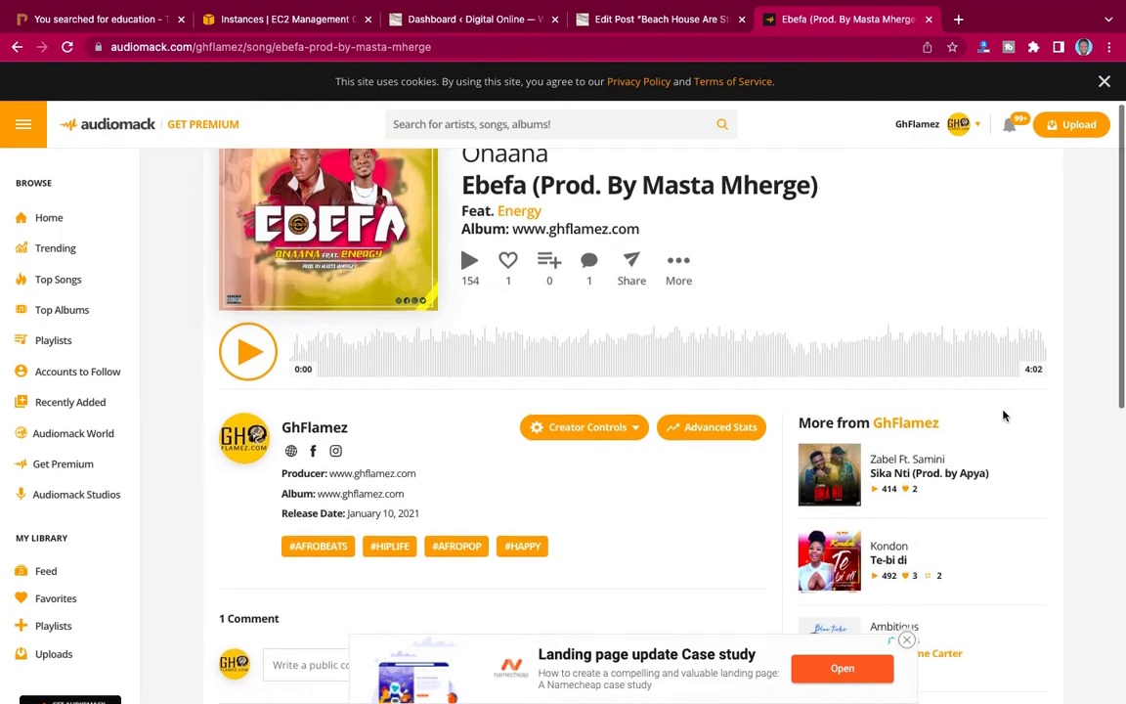
# Show Ebefa's embed code, toggling WordPress shortcode on and off to keep iframe form
pyautogui.click(679, 265)
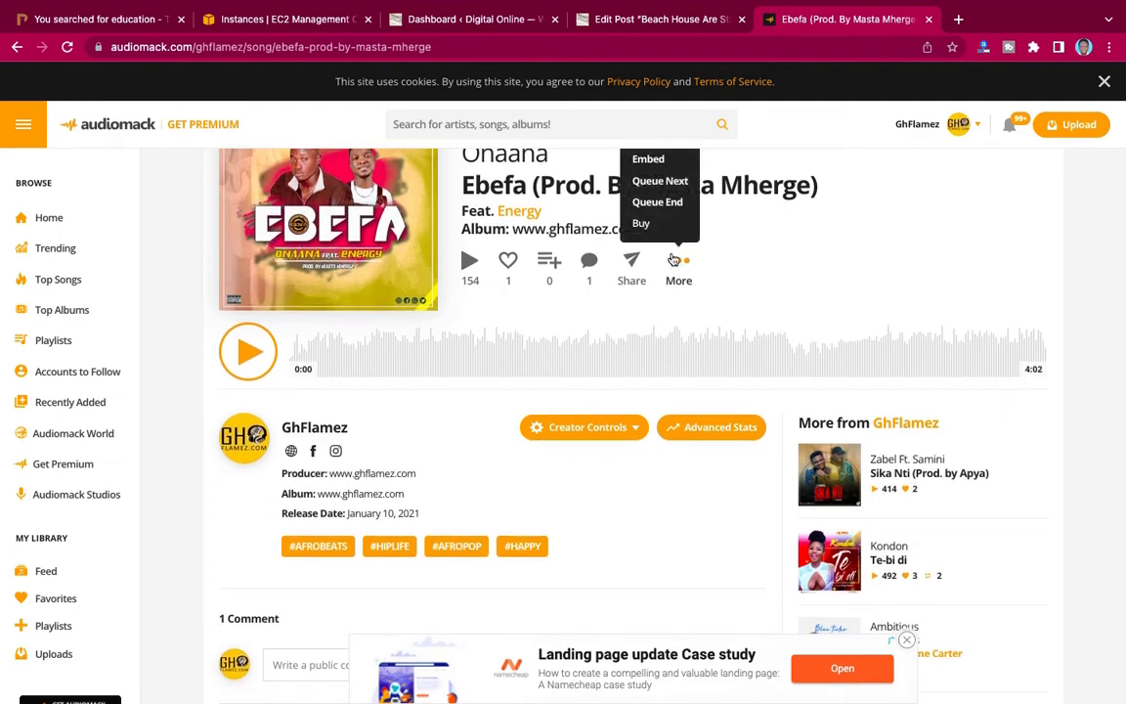
pyautogui.scroll(1, 657, 172)
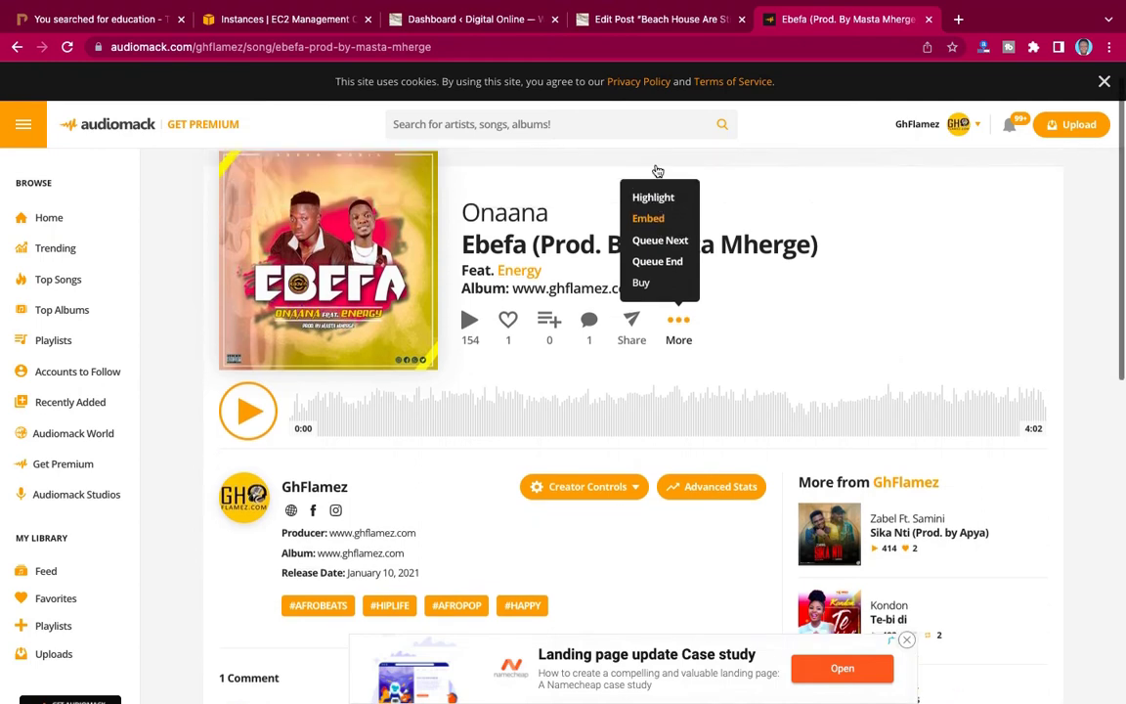
pyautogui.click(648, 219)
pyautogui.hotkey('ctrl', 'c')
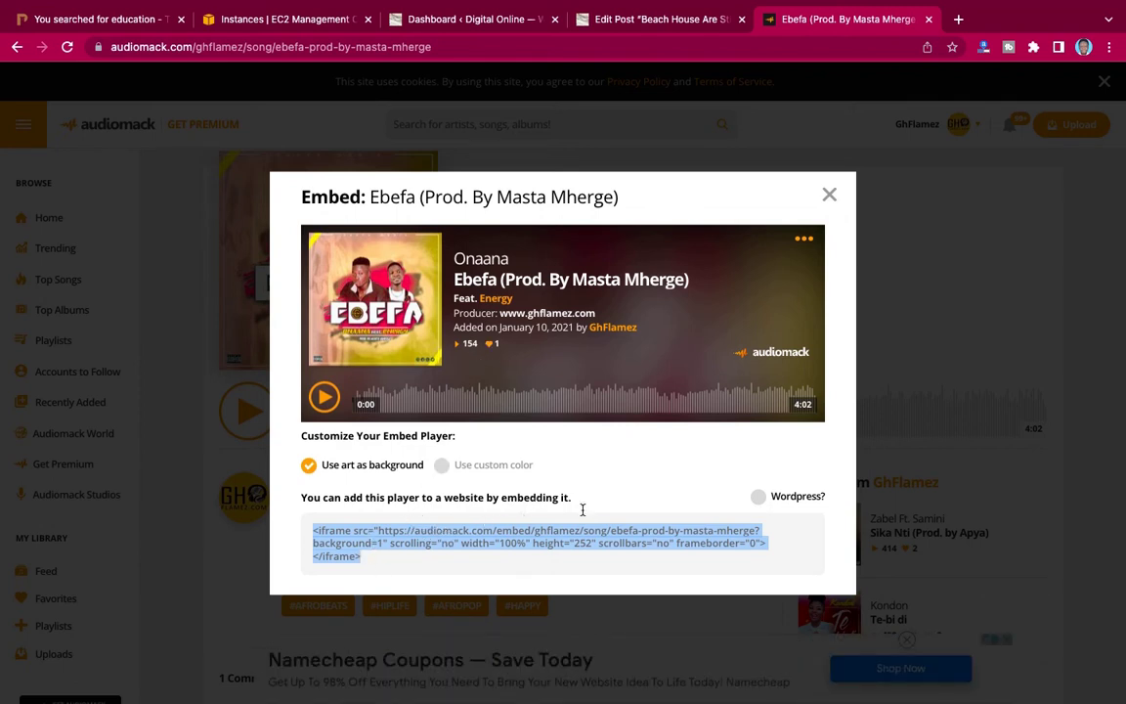
pyautogui.click(758, 496)
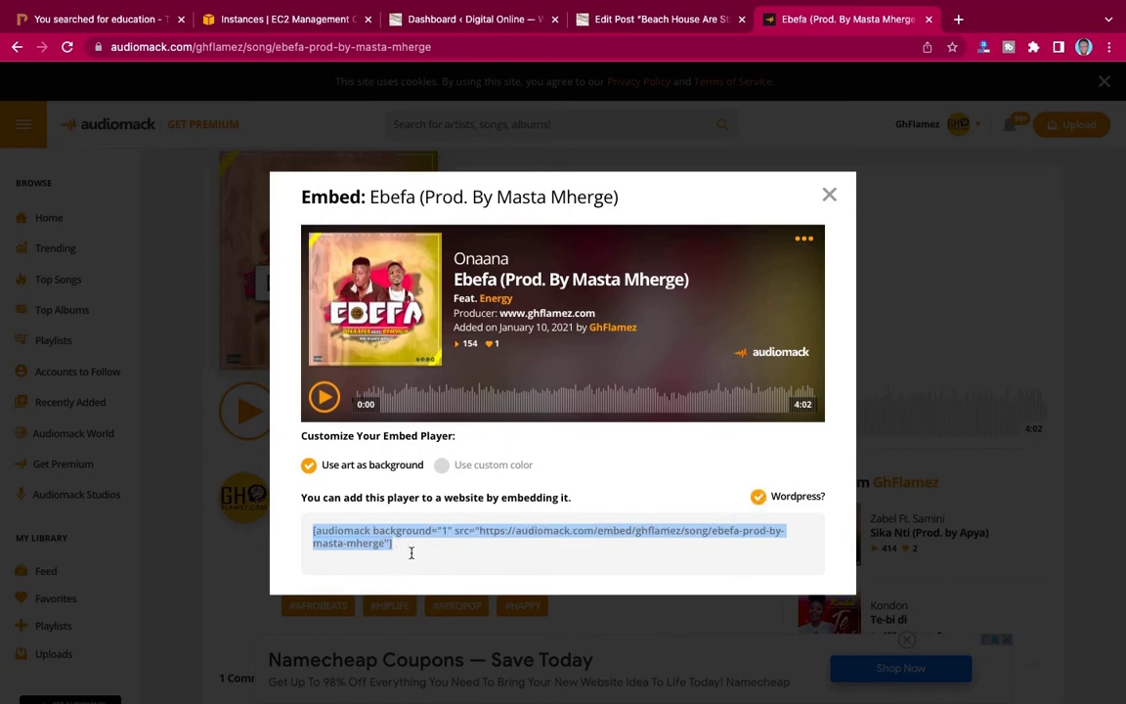
pyautogui.click(759, 497)
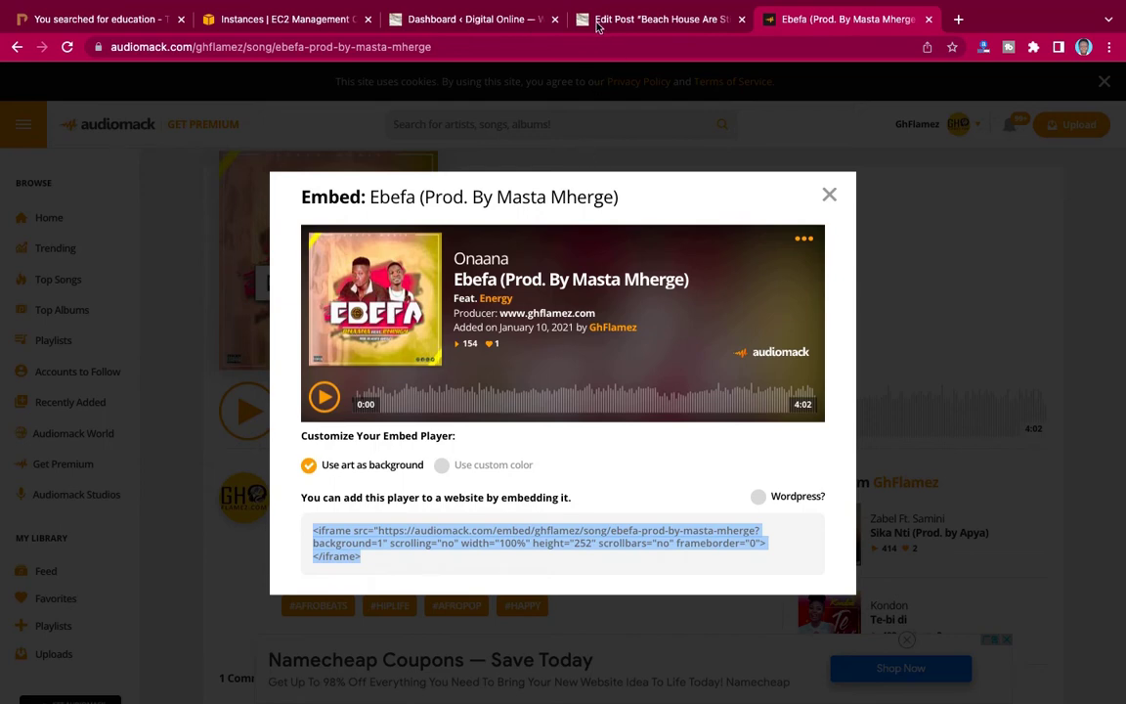
pyautogui.hotkey('ctrl', 'shift', 'Tab')
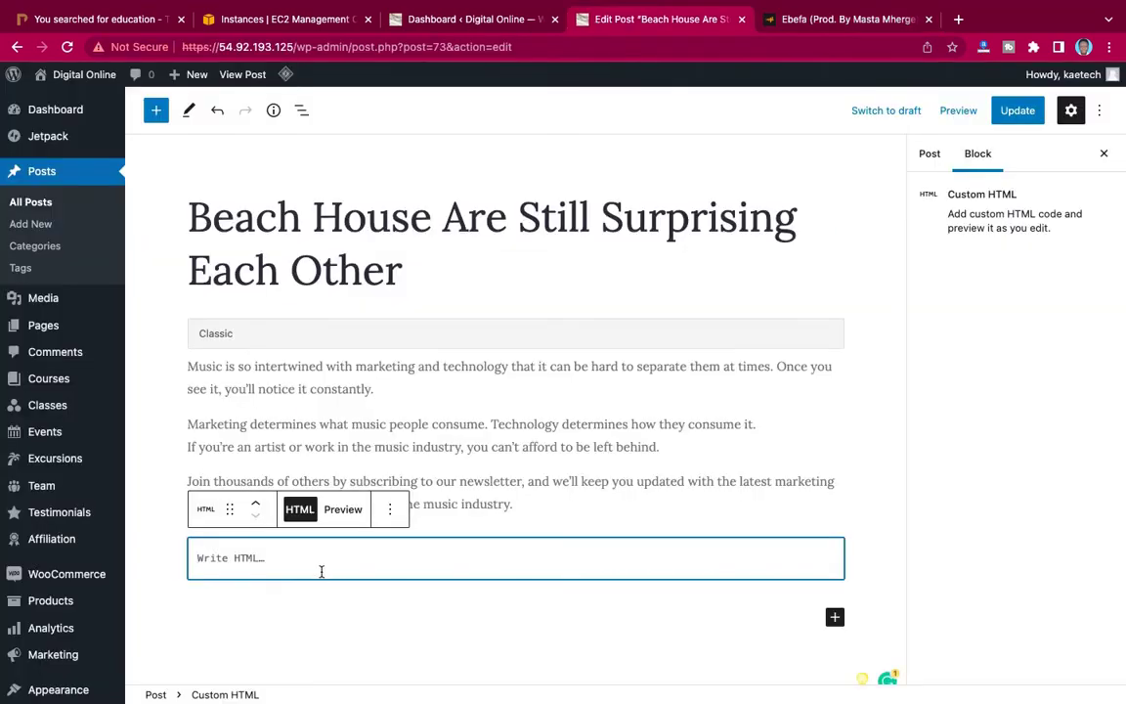
# Paste the Audiomack iframe into the Custom HTML block, update the post, and view it in a new tab
pyautogui.hotkey('ctrl', 'v')
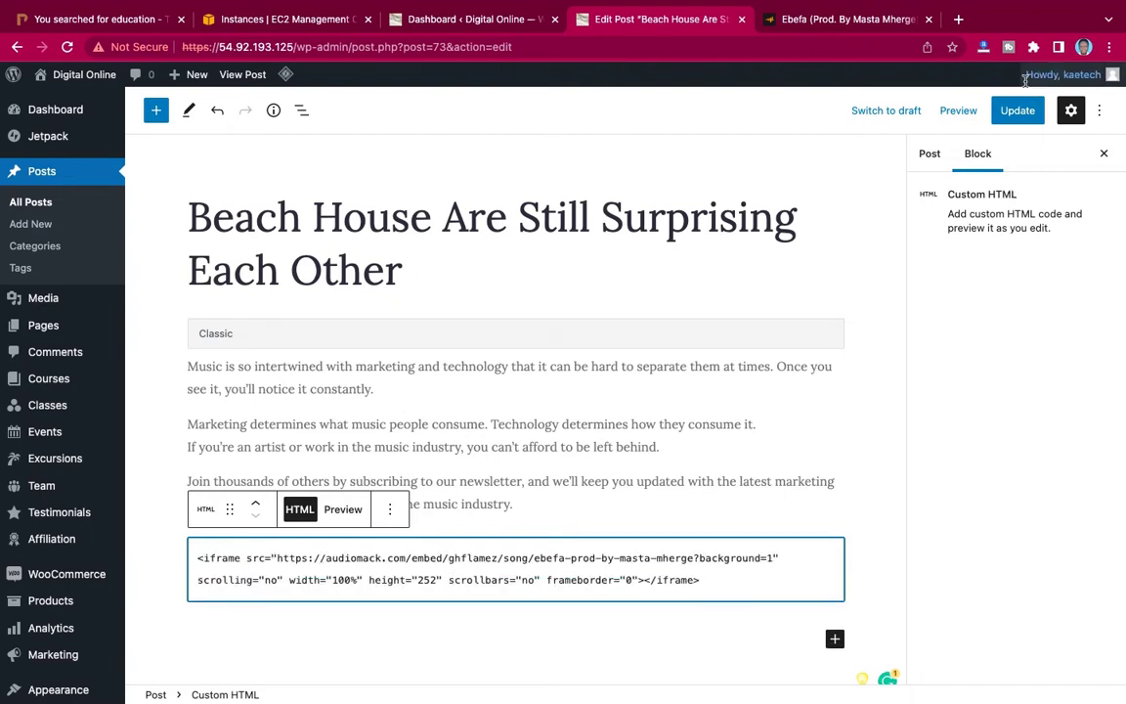
pyautogui.click(1020, 110)
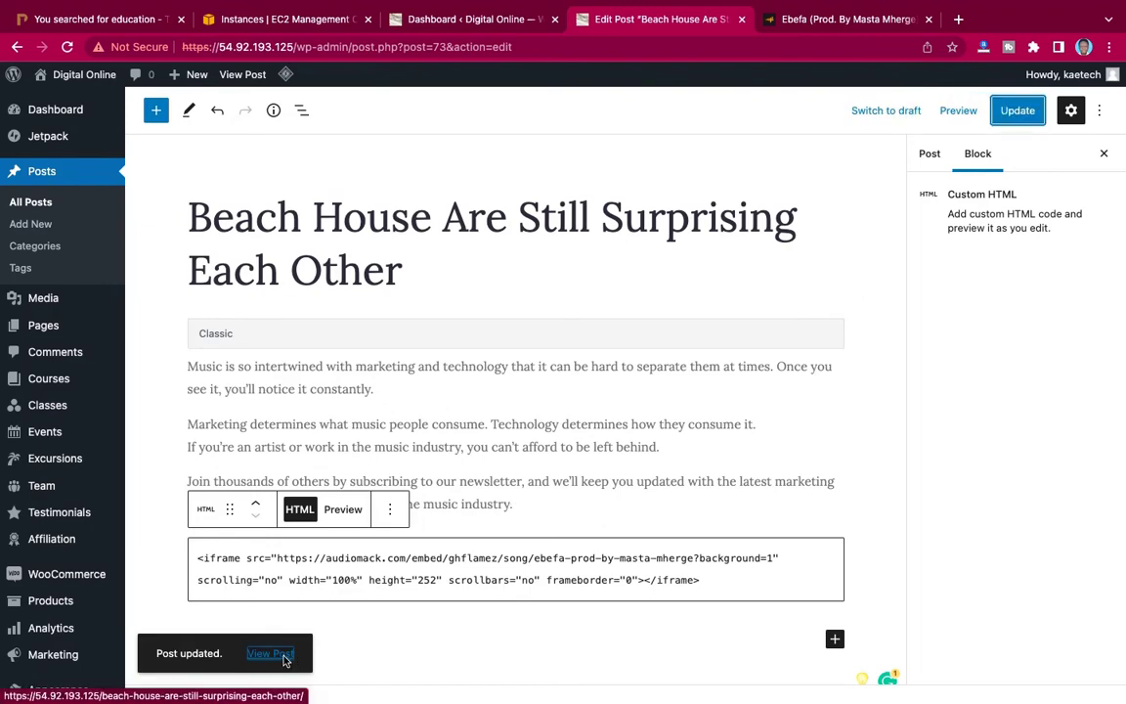
pyautogui.rightClick(277, 654)
pyautogui.click(342, 467)
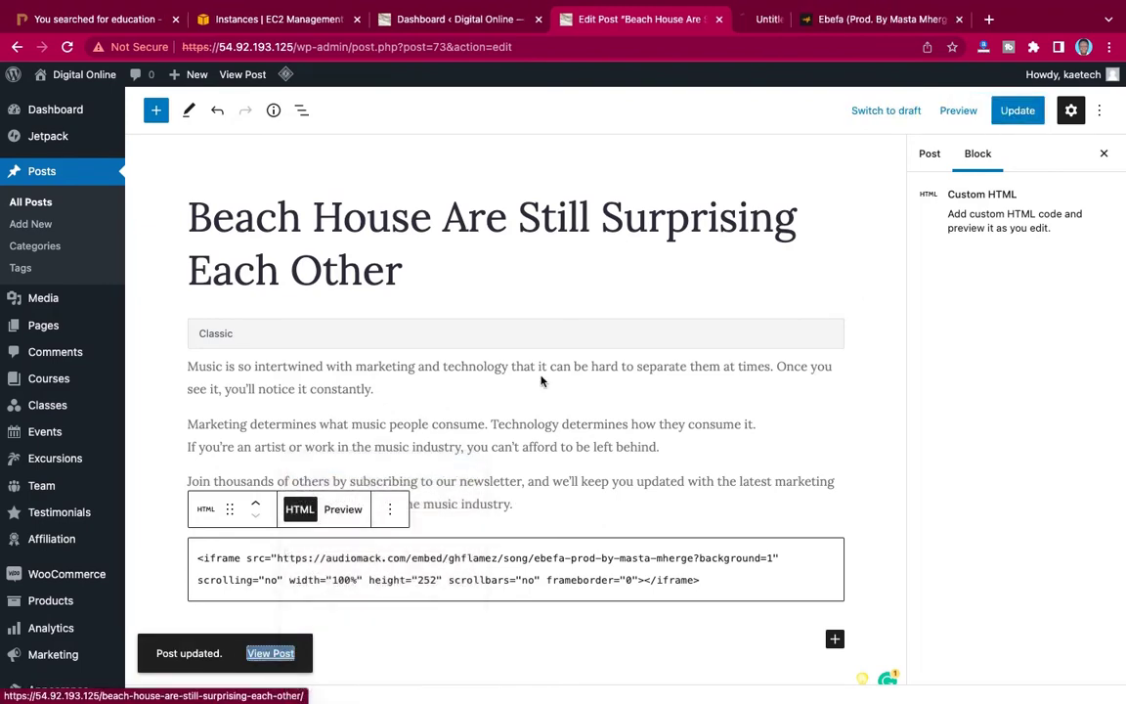
pyautogui.click(772, 19)
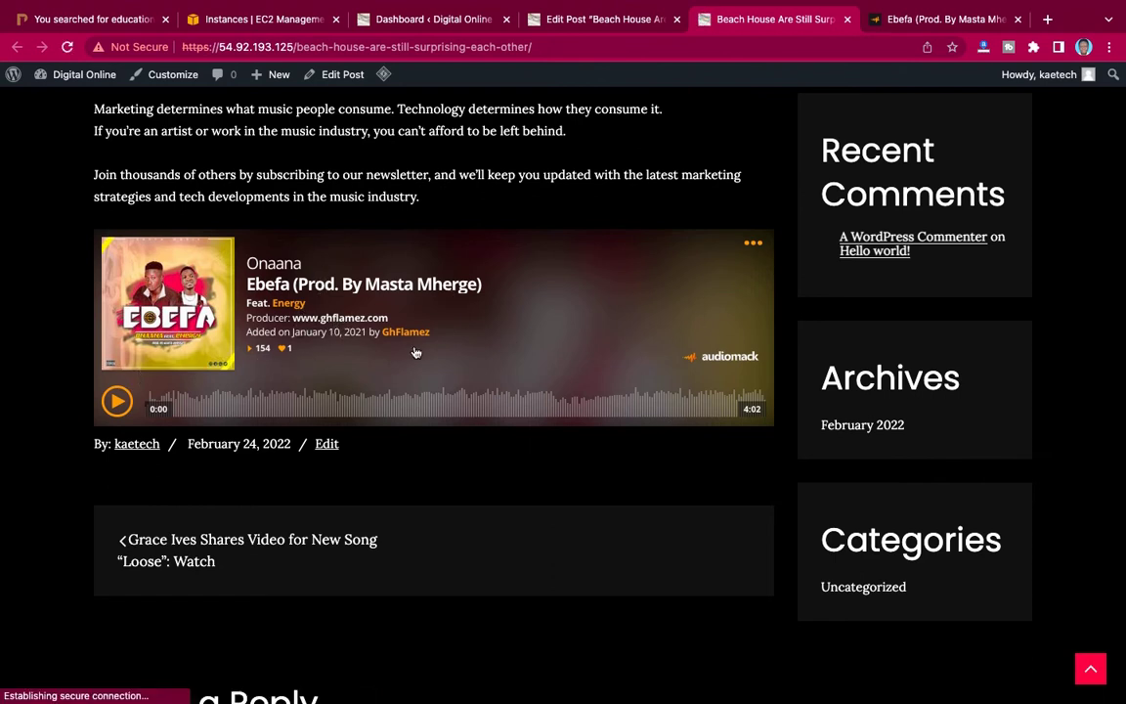
pyautogui.scroll(5, 452, 350)
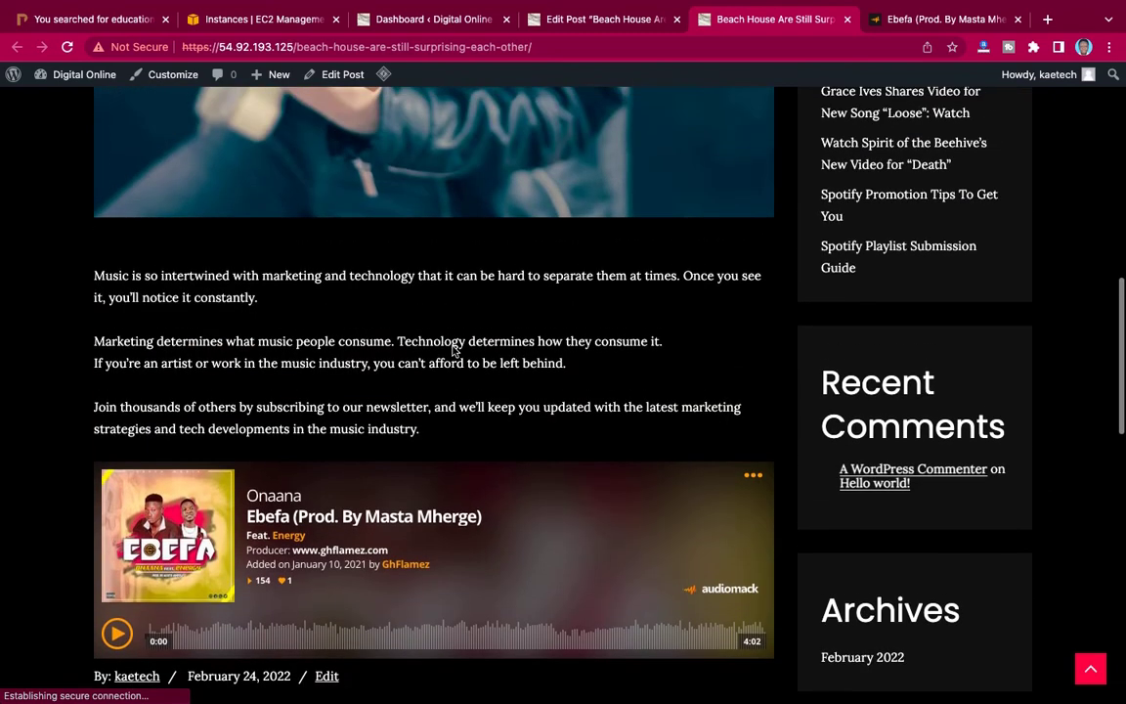
pyautogui.scroll(-4, 444, 352)
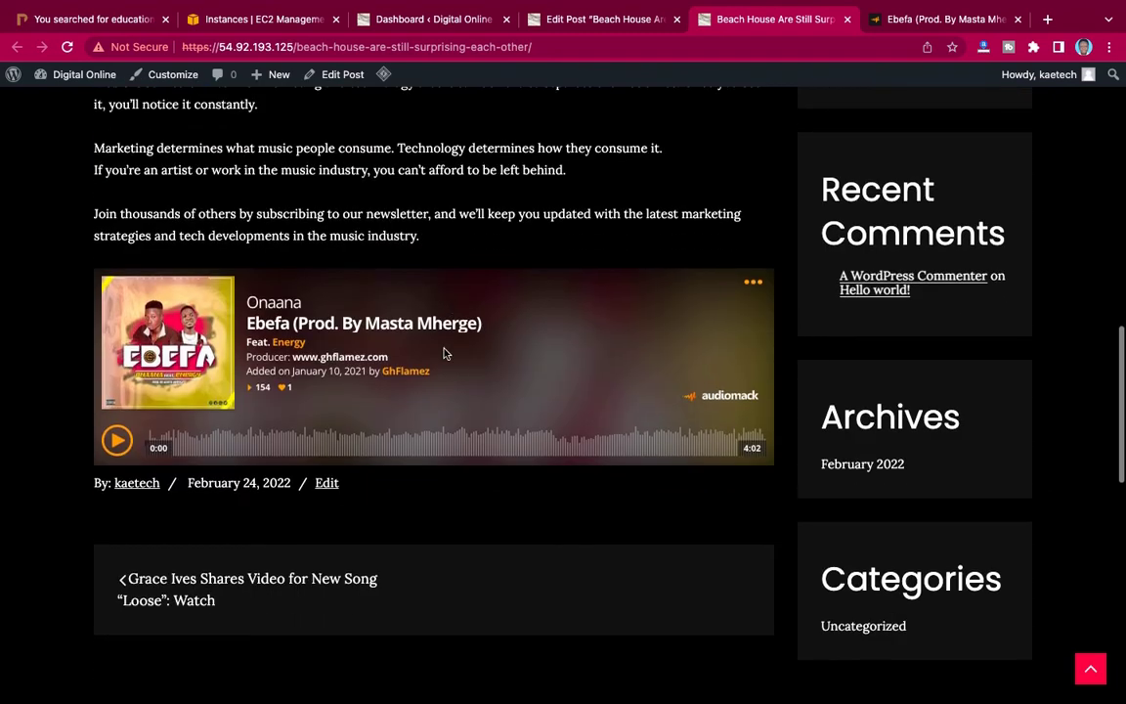
pyautogui.click(117, 440)
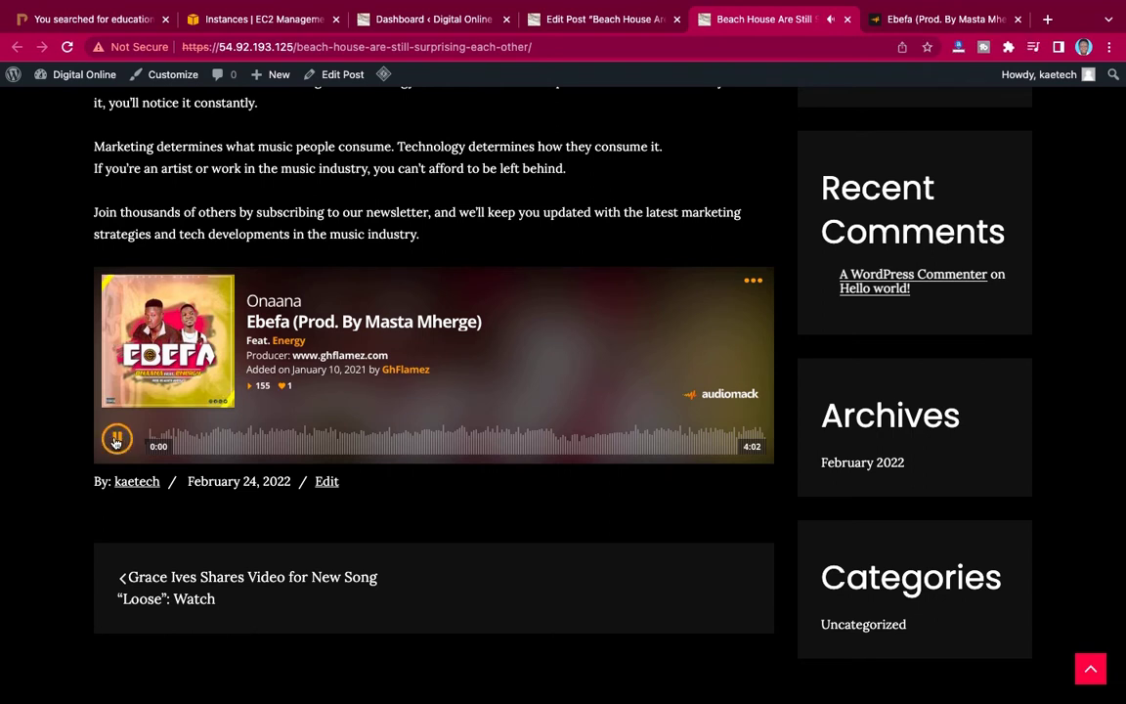
pyautogui.click(116, 440)
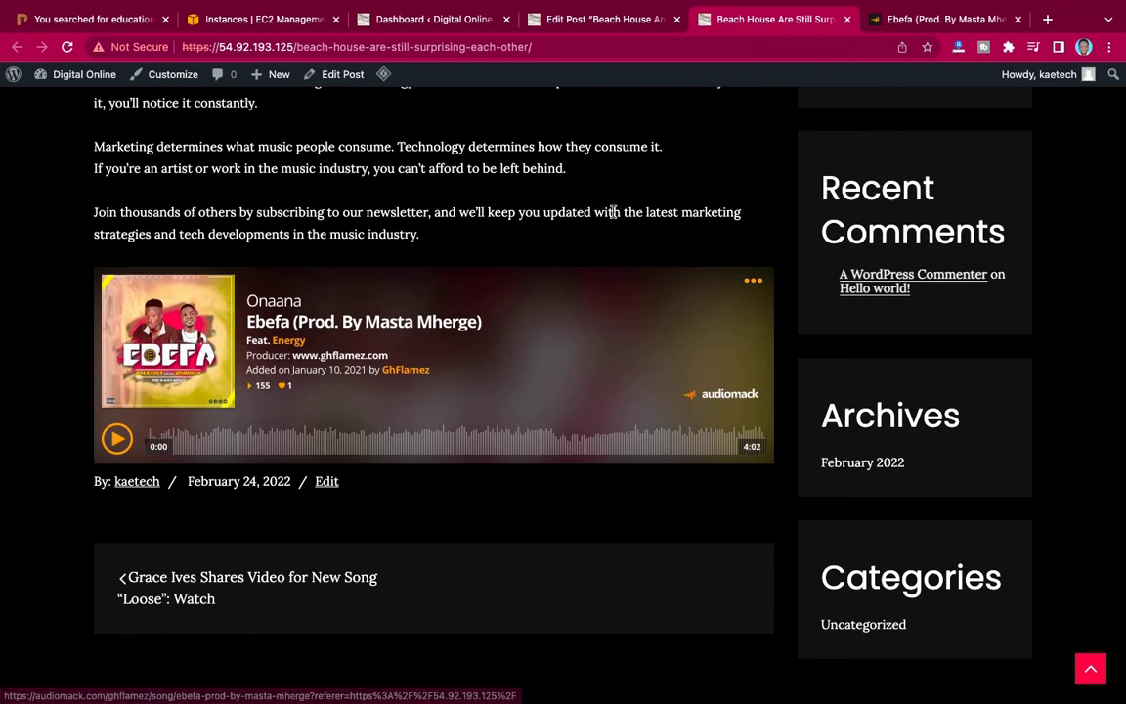
# After checking the post editor, close the Embed dialog on the Audiomack Ebefa song page
pyautogui.click(615, 22)
pyautogui.scroll(-2, 578, 350)
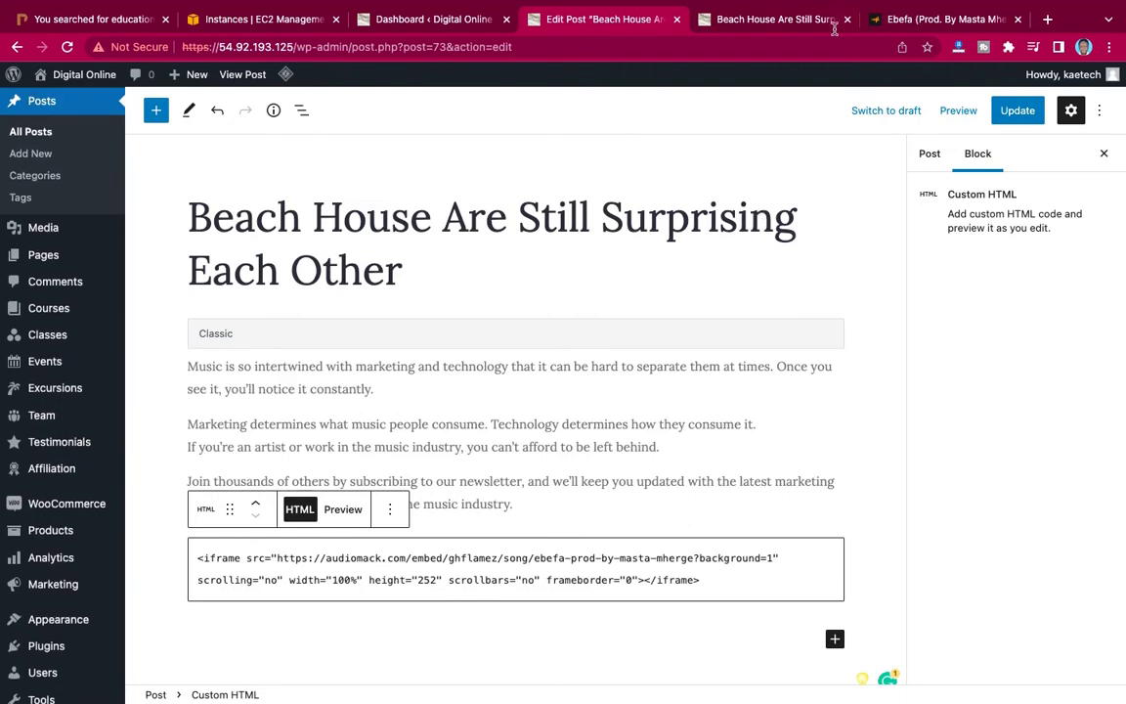
pyautogui.click(908, 22)
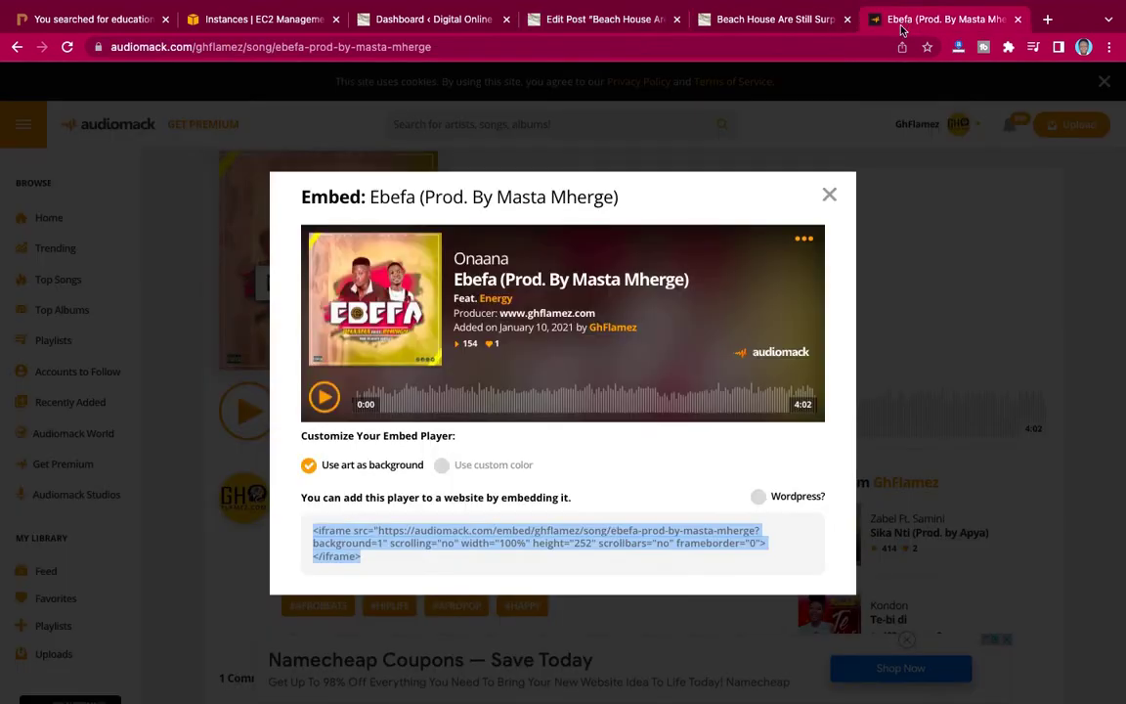
pyautogui.click(830, 194)
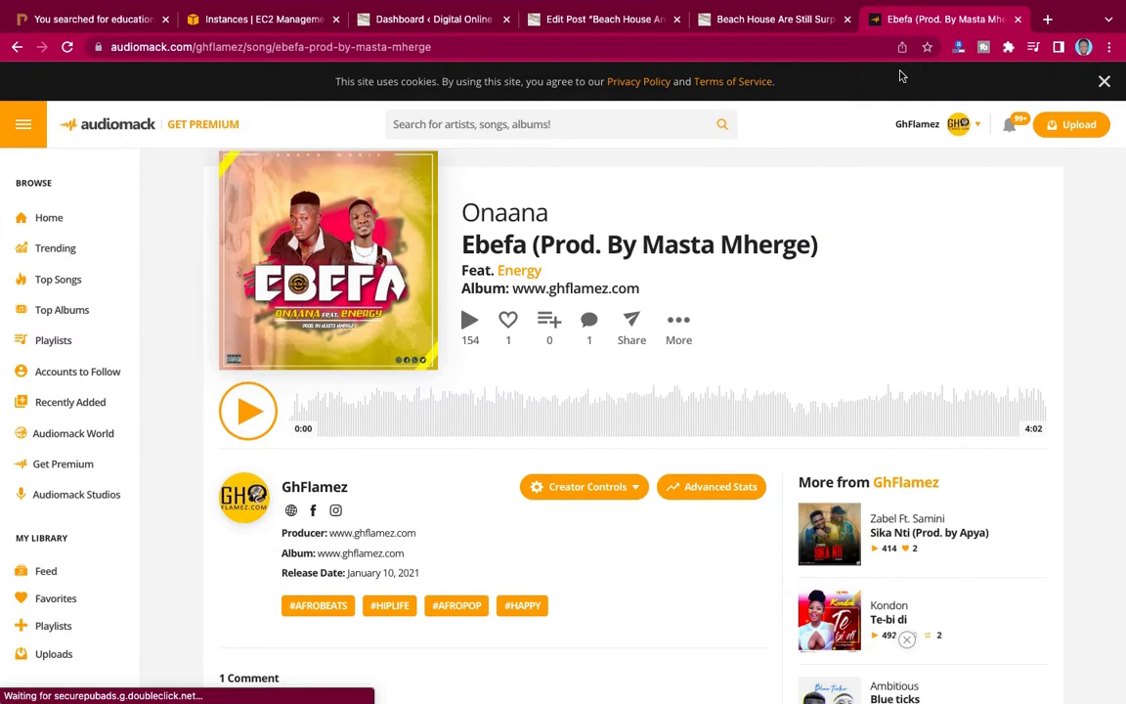
# Open youtube.com in a new browser tab
pyautogui.hotkey('ctrl', 't')
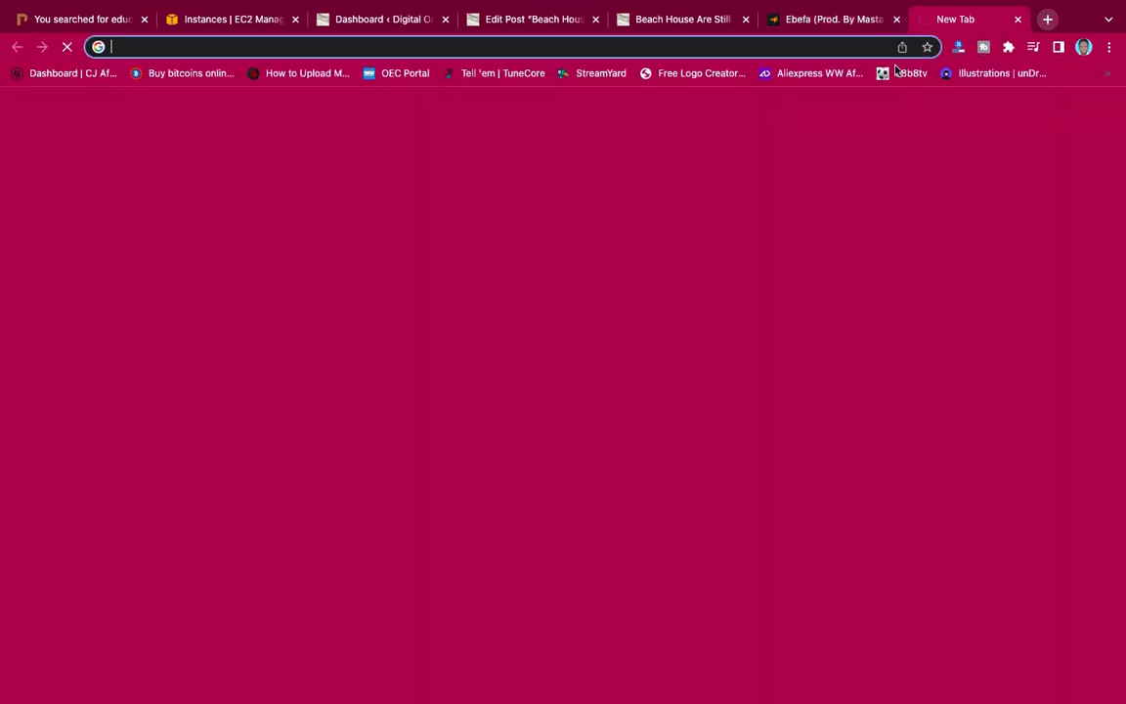
pyautogui.write('youtube.com')
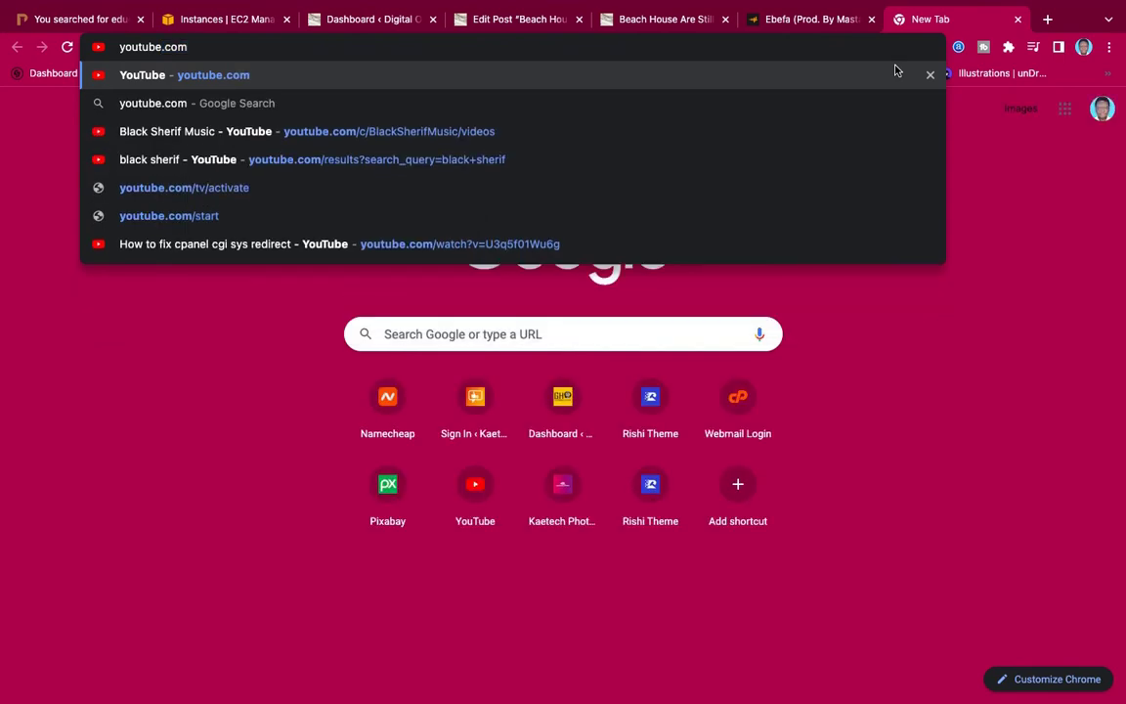
pyautogui.press('Return')
pyautogui.click(768, 19)
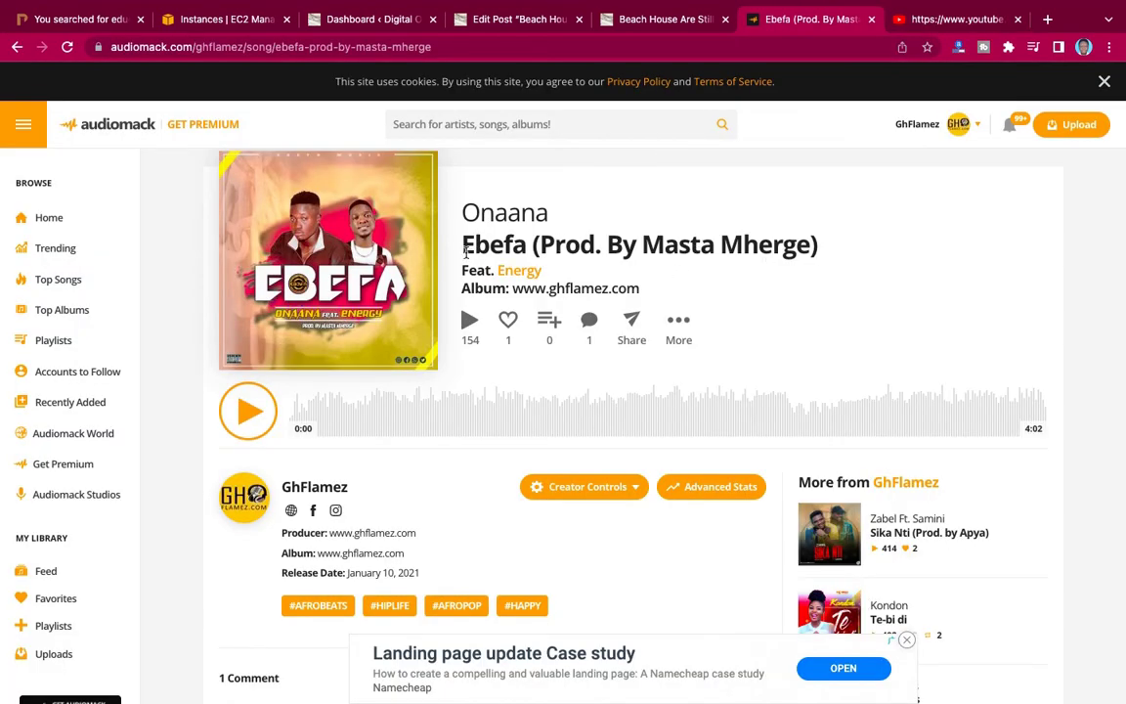
pyautogui.click(938, 24)
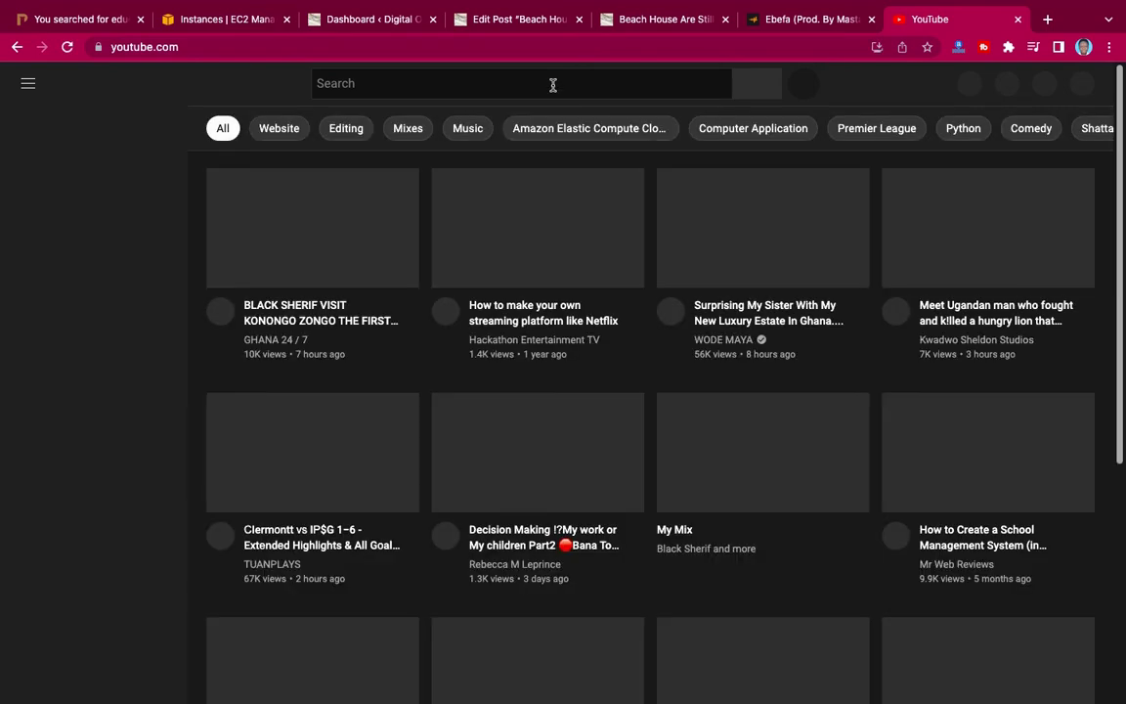
# Search YouTube for 'Onaana Ebefa'
pyautogui.click(552, 85)
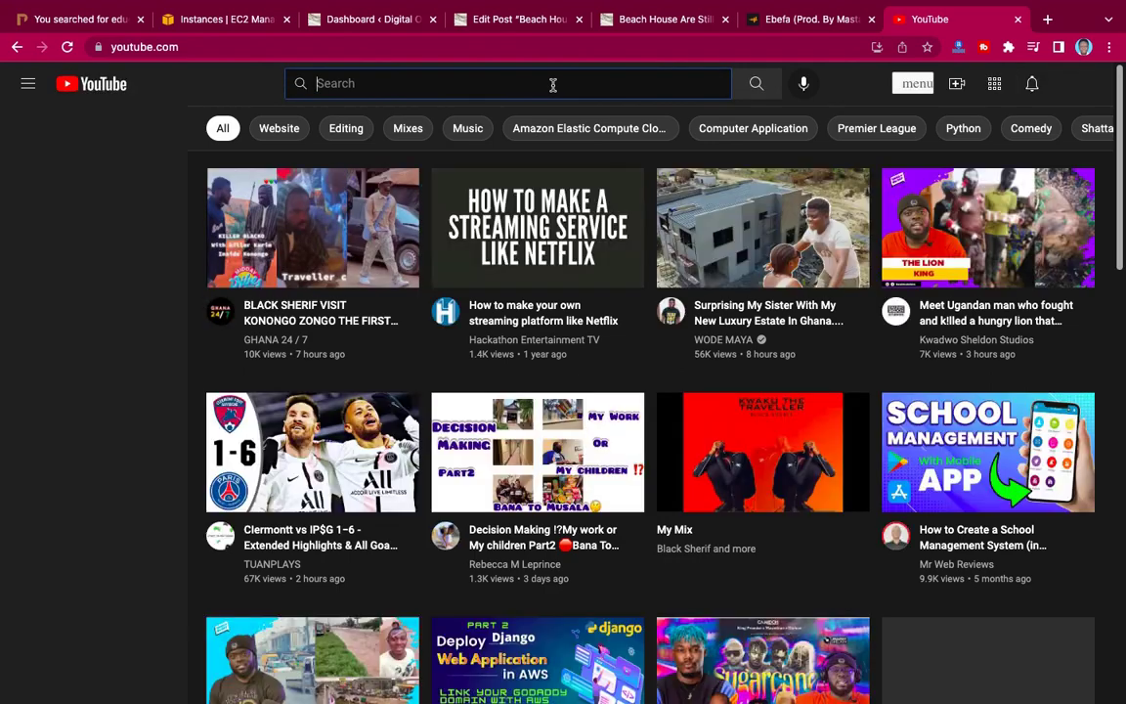
pyautogui.write('Onaana ')
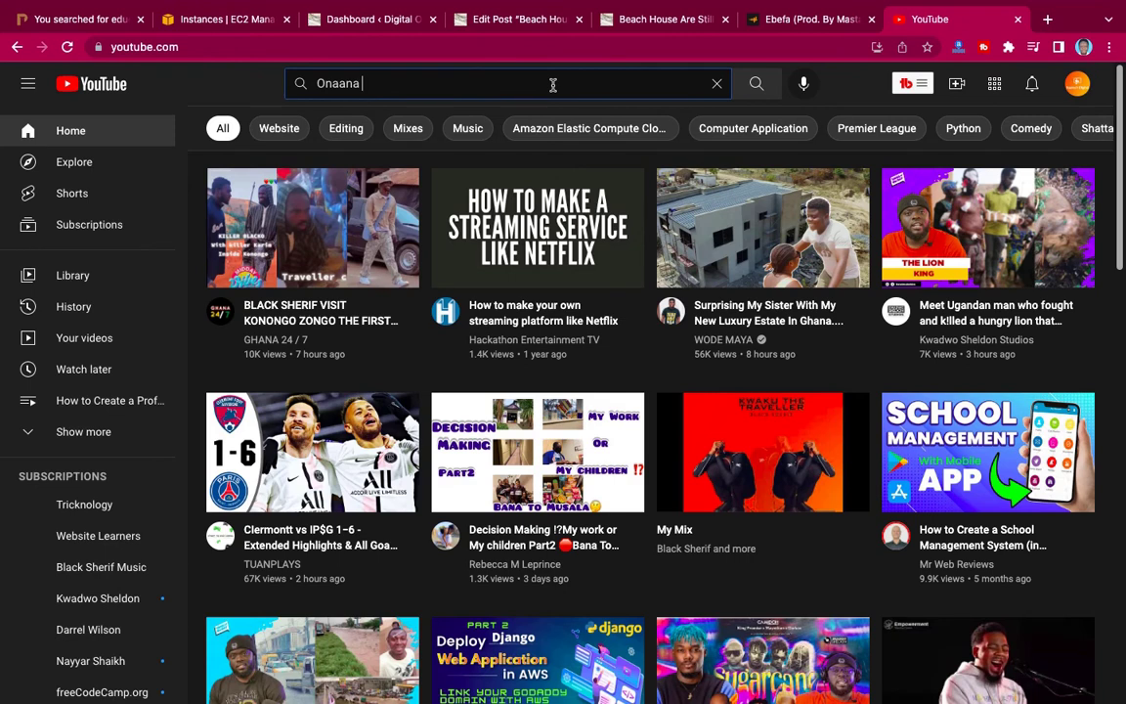
pyautogui.write('Ebefa')
pyautogui.press('Return')
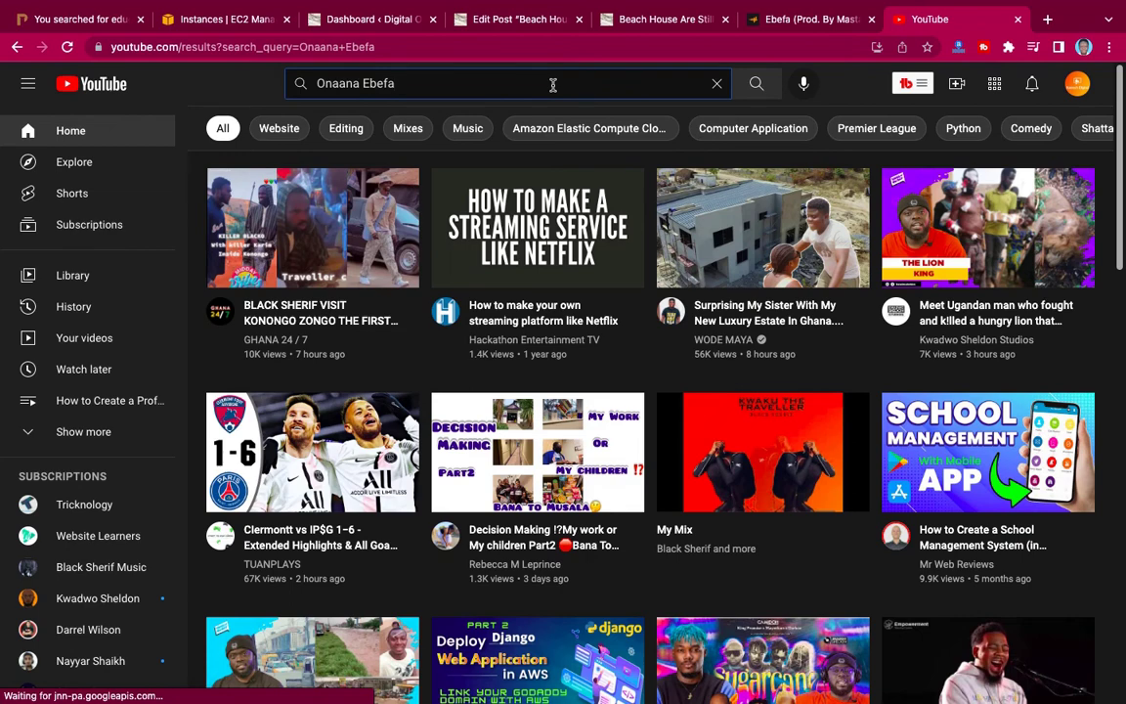
# Open 'Onaana ft Energy–Ebefa (Official Audio)', copy its URL, and pause the video
pyautogui.scroll(-2, 557, 371)
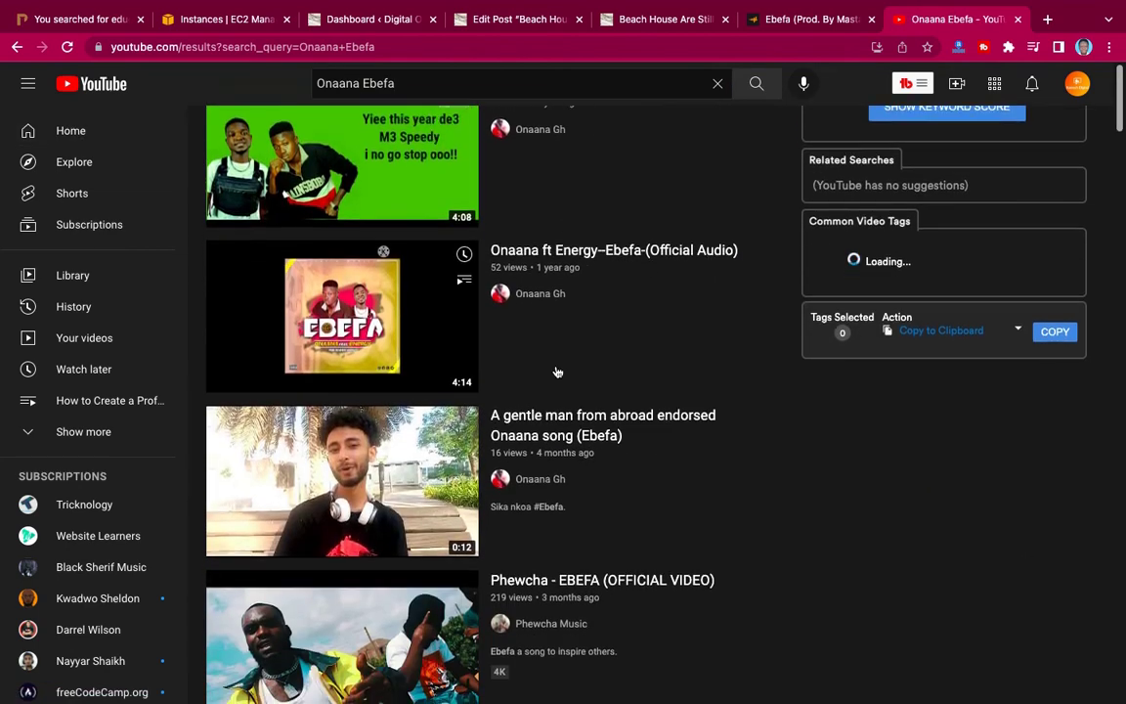
pyautogui.click(546, 253)
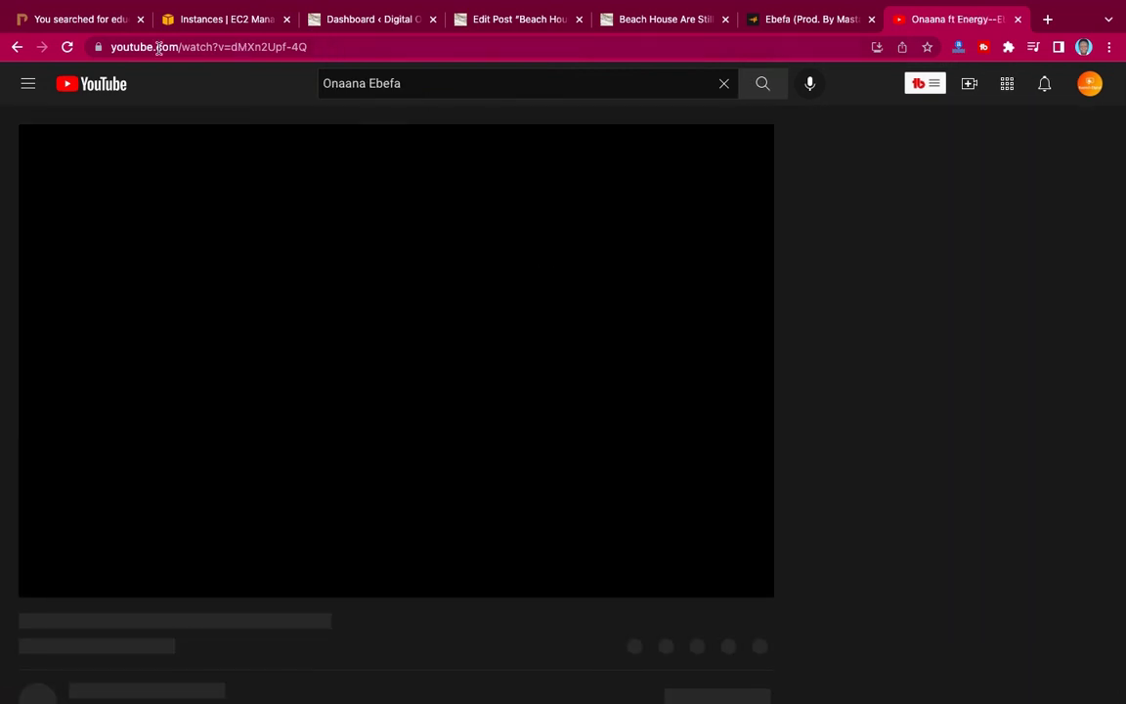
pyautogui.click(320, 48)
pyautogui.press('super+c')
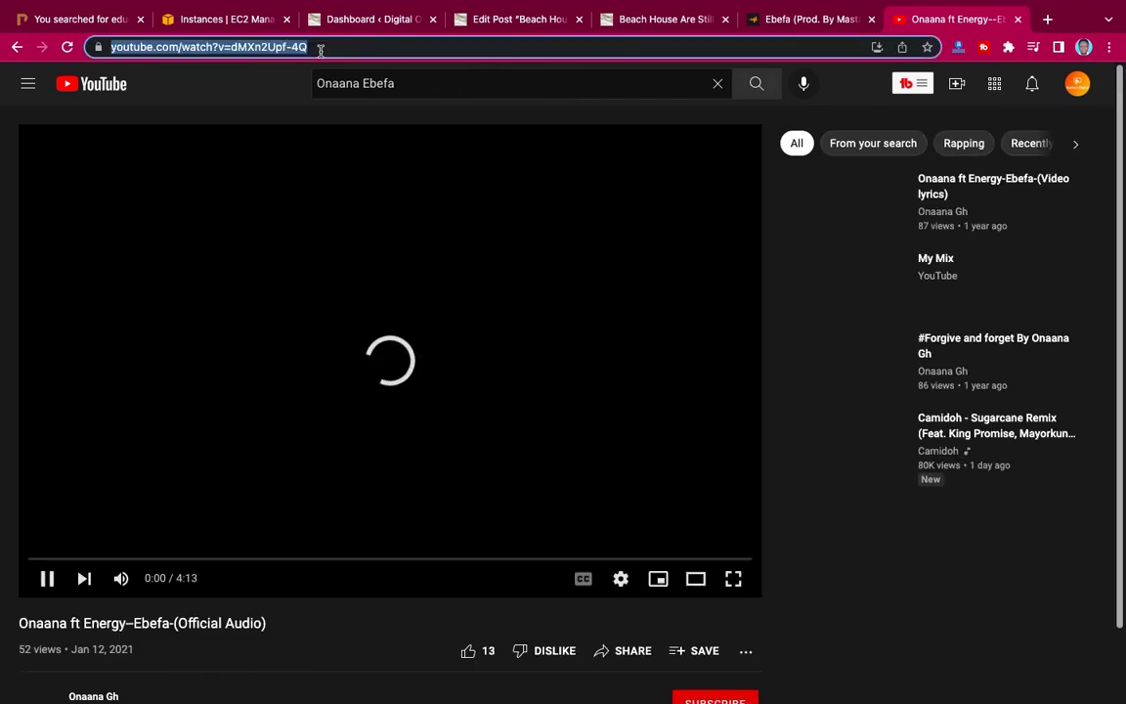
pyautogui.click(46, 579)
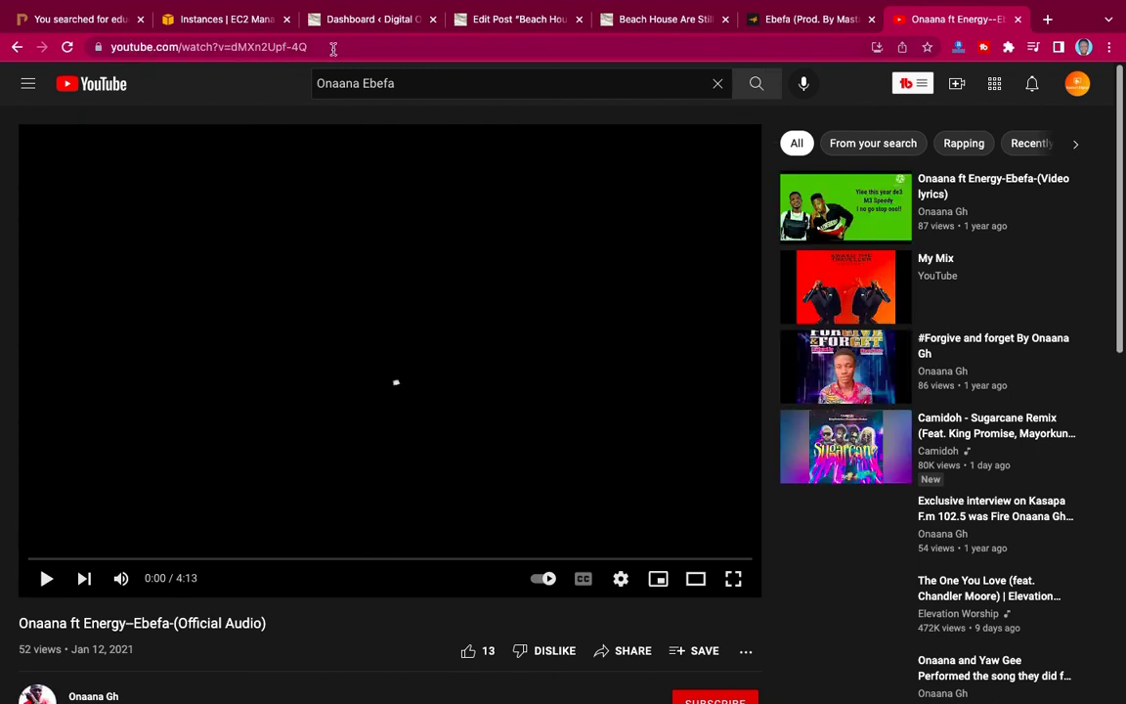
pyautogui.click(629, 24)
# Back in the post editor, add a YouTube embed block under the Audiomack HTML block and paste the copied video link
pyautogui.click(523, 18)
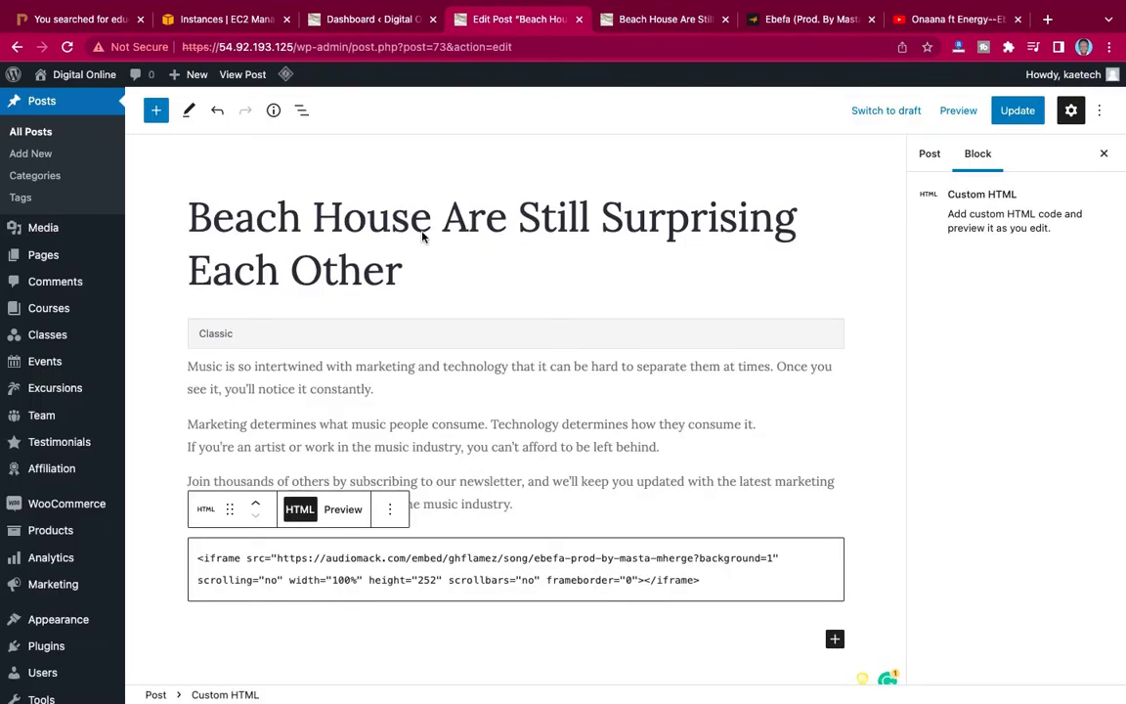
pyautogui.scroll(-2, 568, 467)
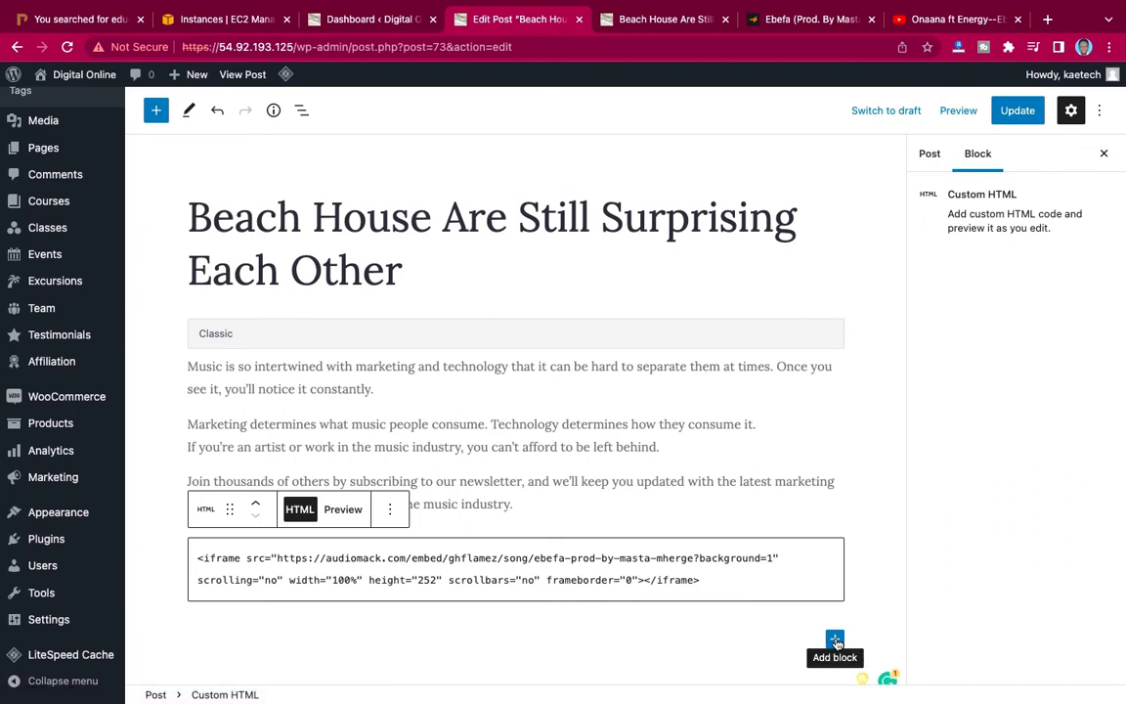
pyautogui.click(835, 640)
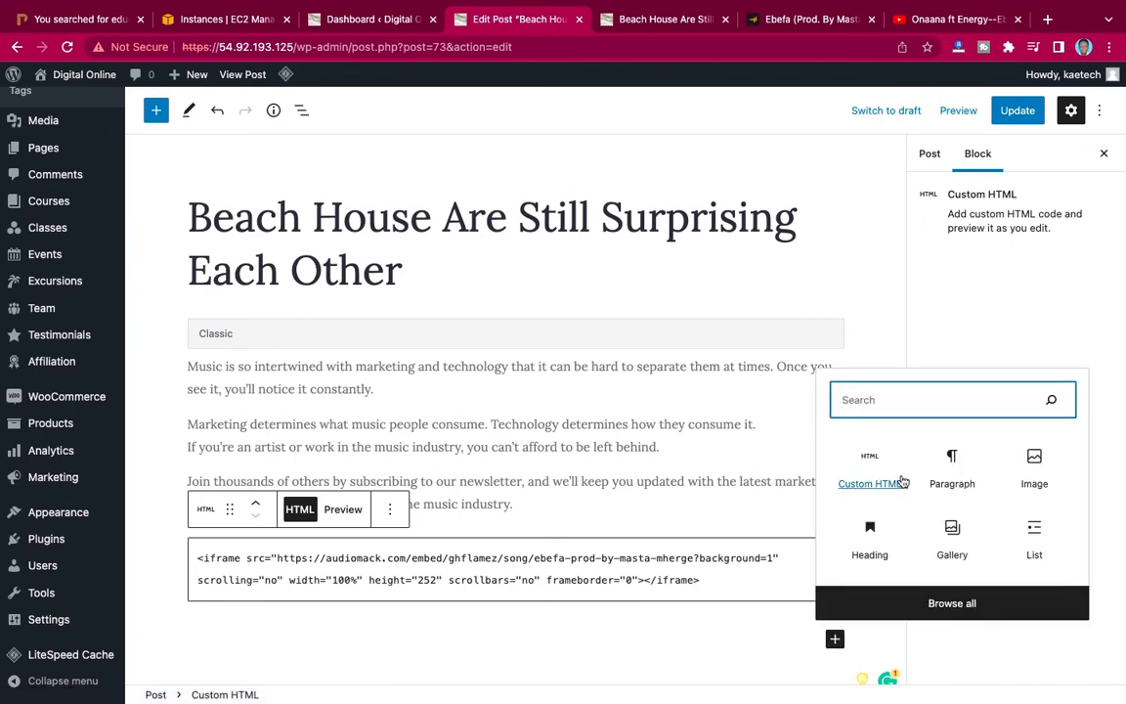
pyautogui.write('yout')
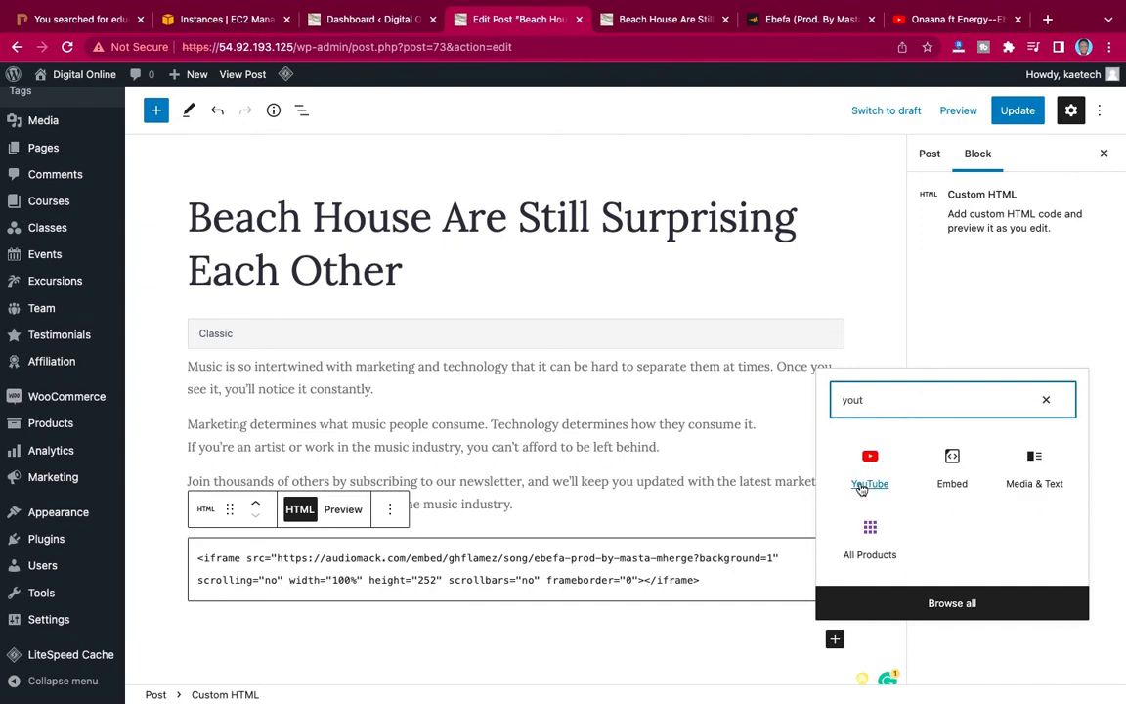
pyautogui.click(869, 468)
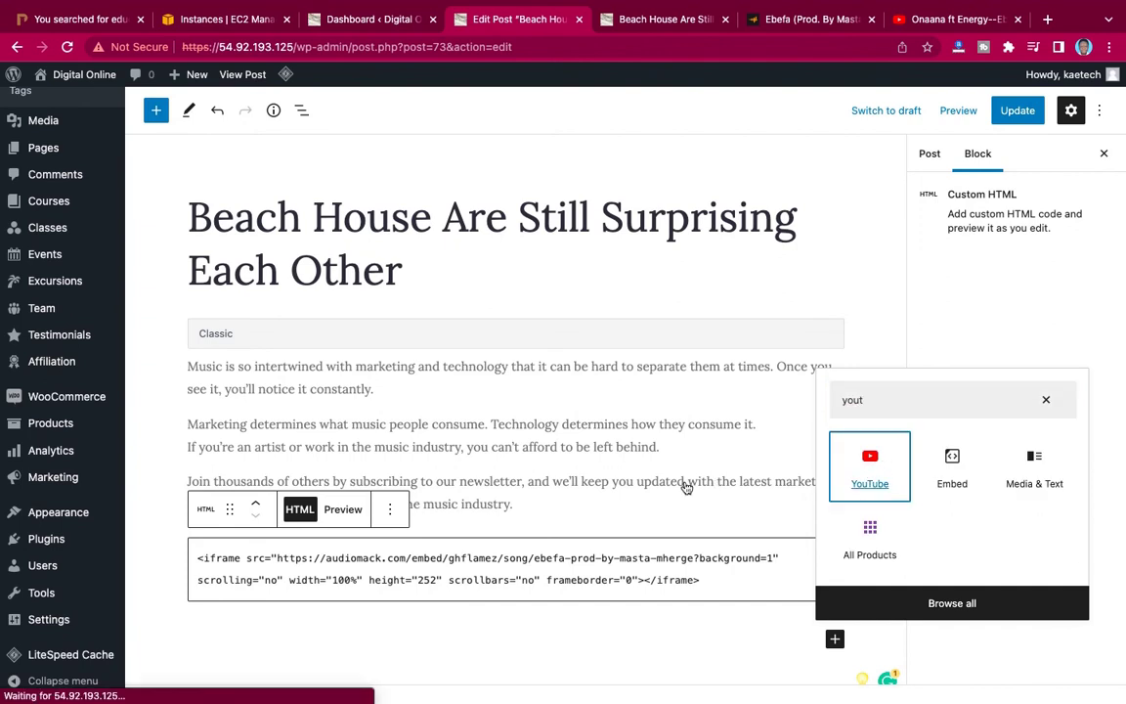
pyautogui.press('super+v')
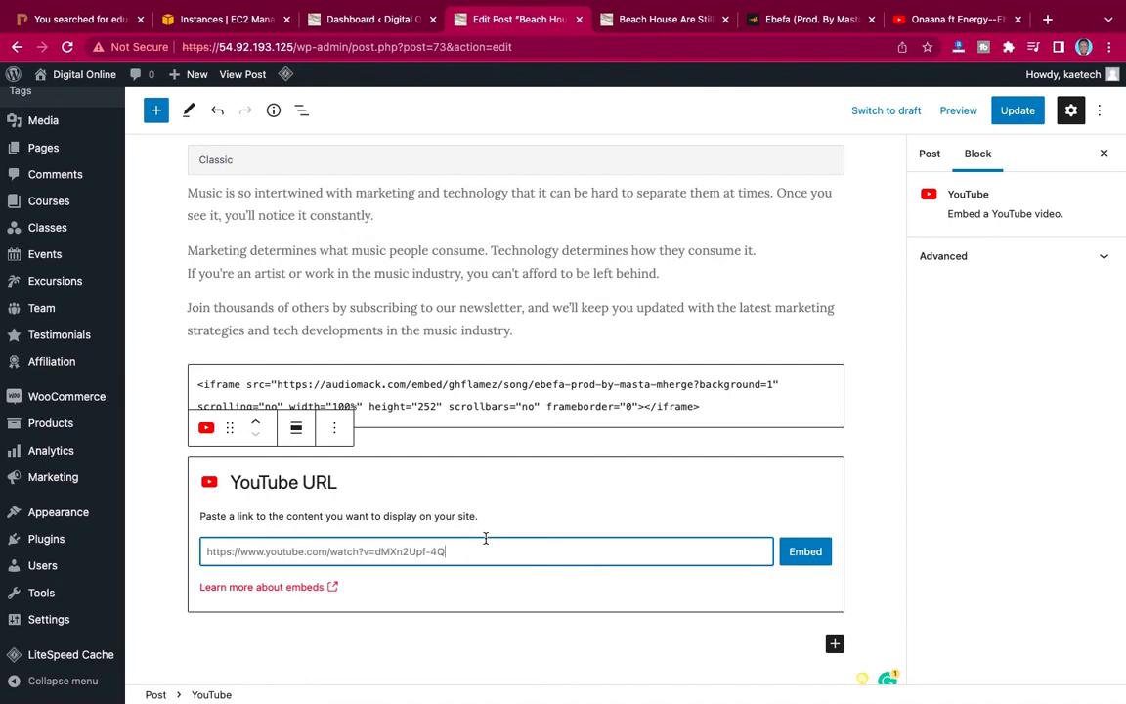
# Embed the 'Onaana ft Energy–Ebefa-(Official Audio)' YouTube video and update the post
pyautogui.click(807, 555)
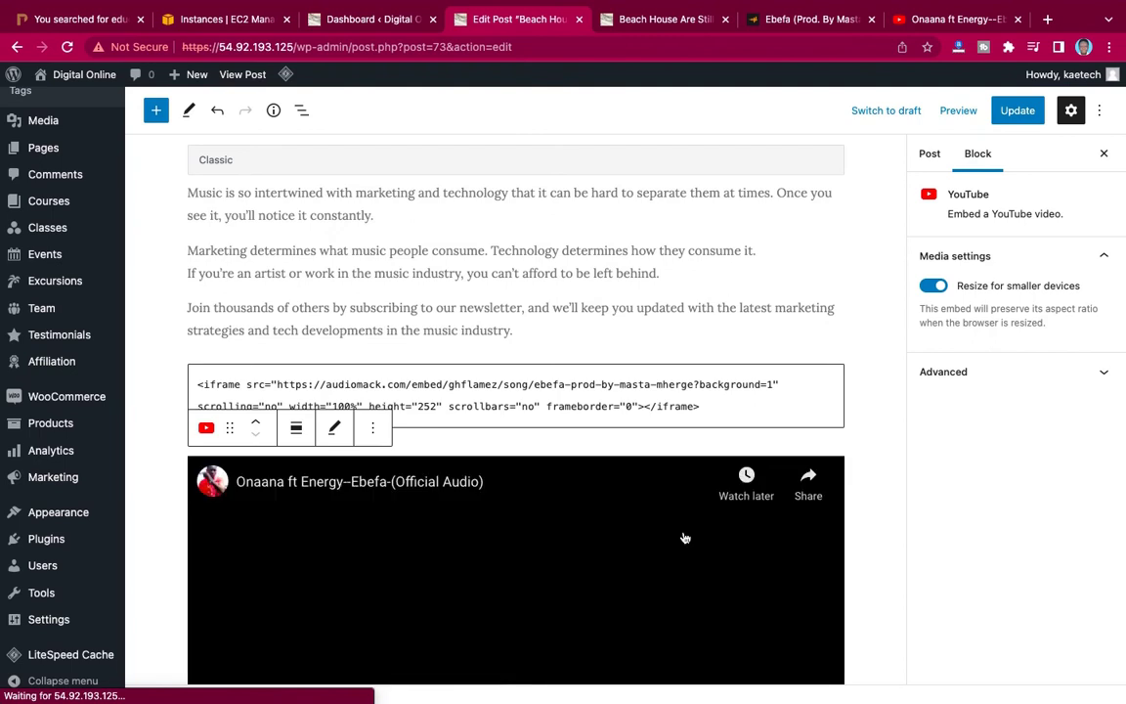
pyautogui.scroll(-5, 790, 385)
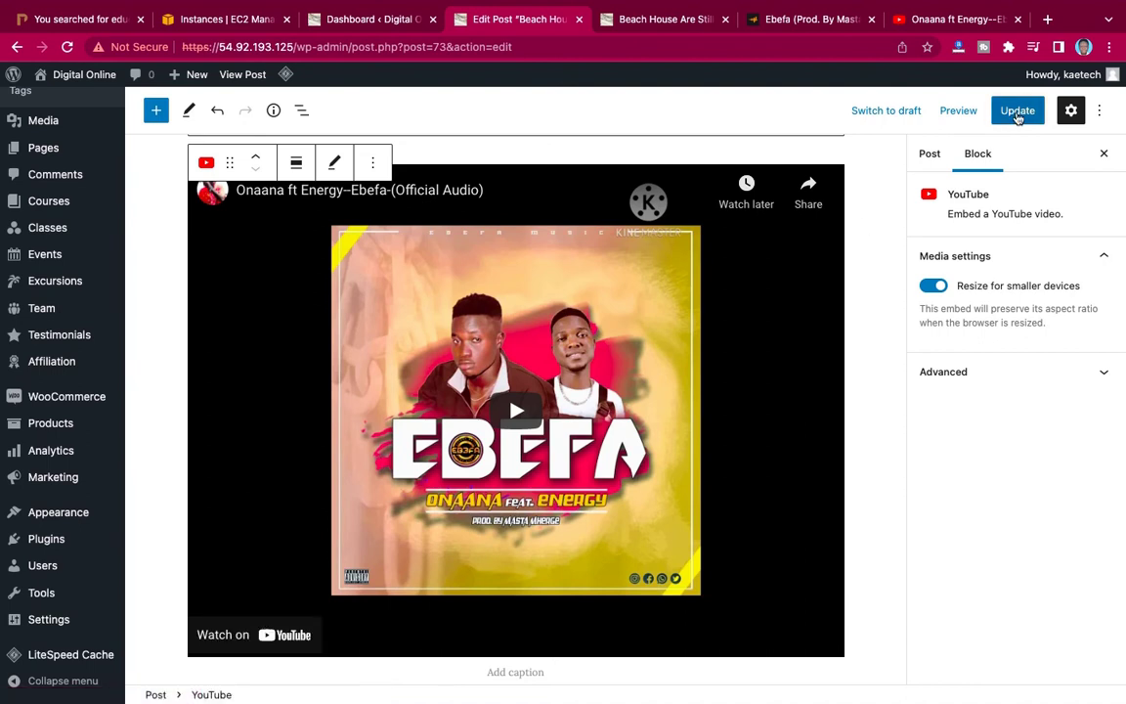
pyautogui.click(1018, 113)
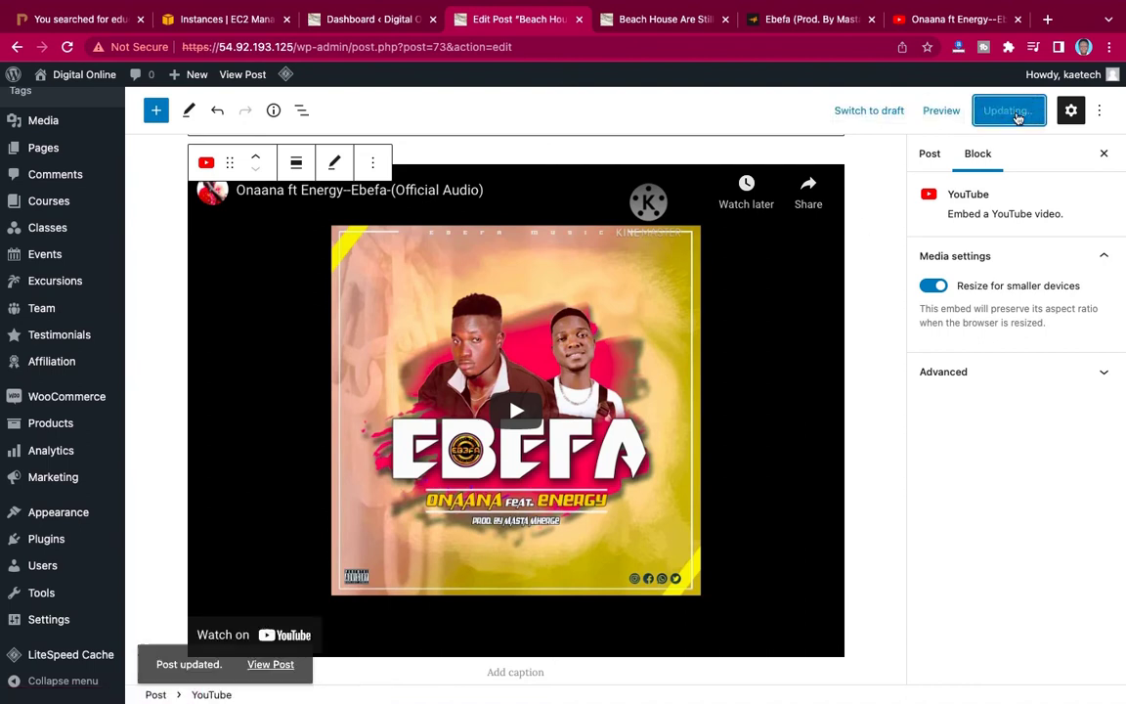
# Reload the published post in its browser tab
pyautogui.moveTo(670, 14)
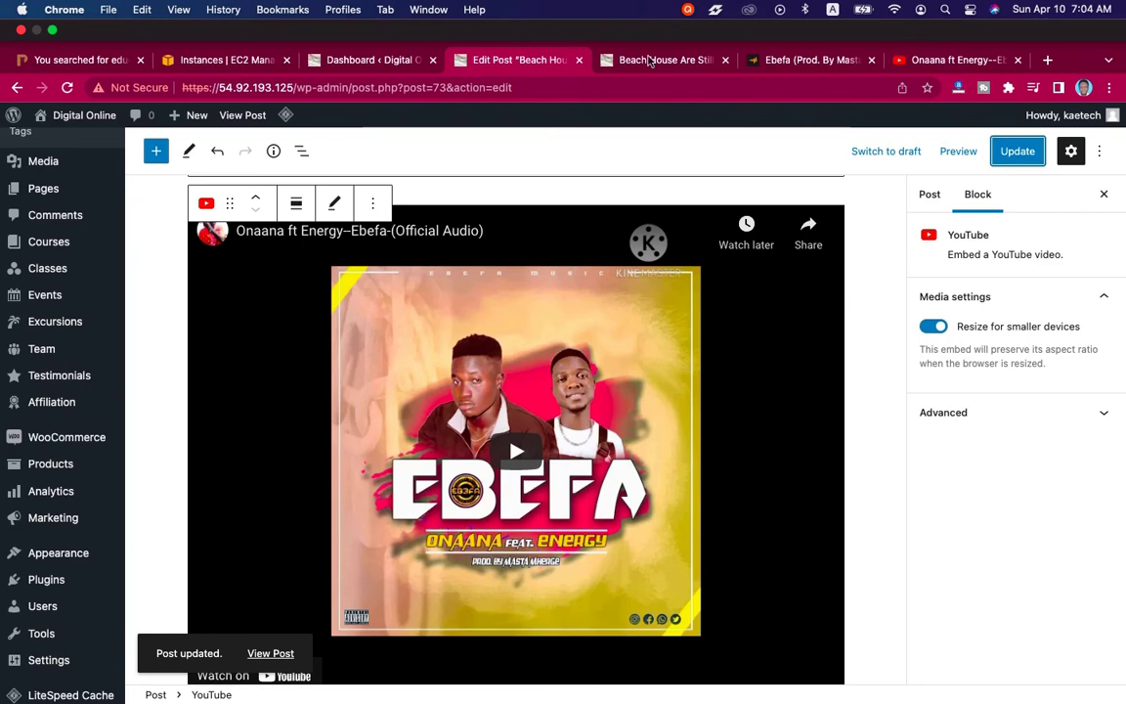
pyautogui.click(650, 59)
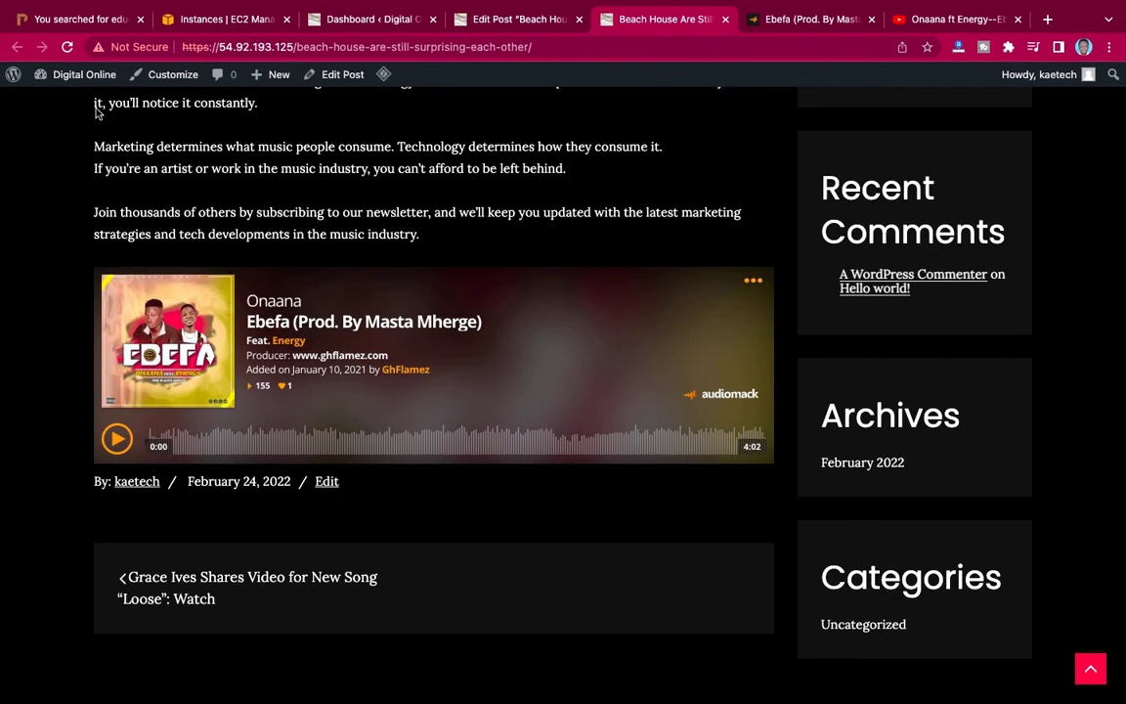
pyautogui.click(66, 47)
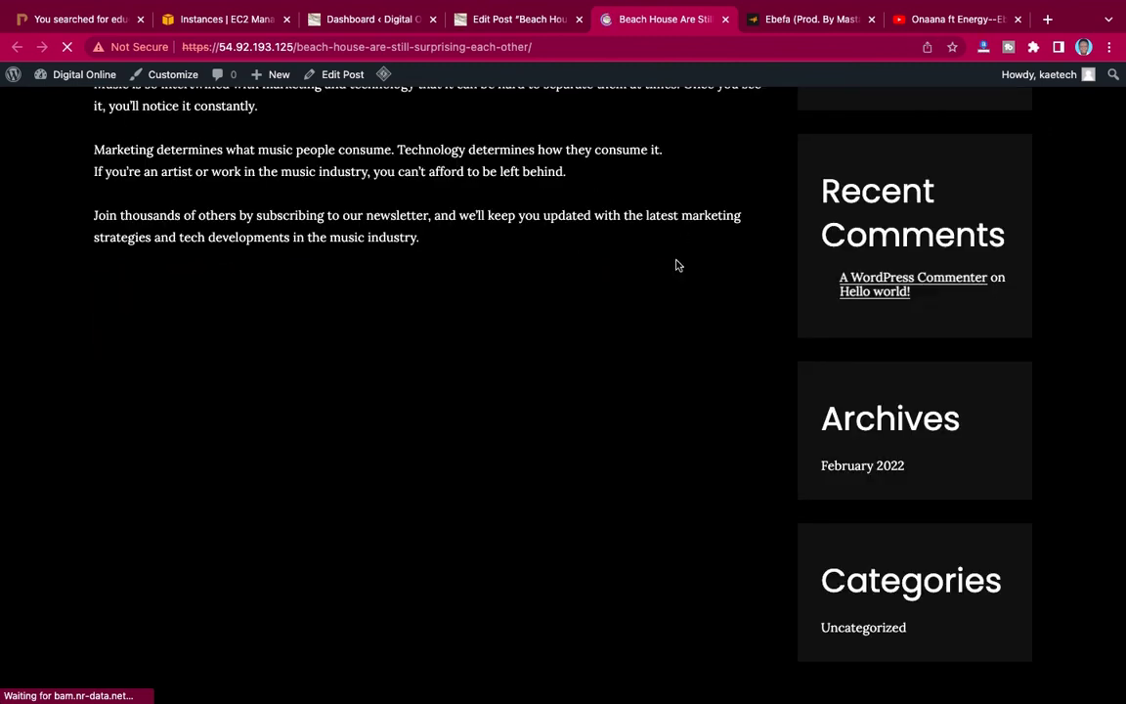
# Scroll the live post to confirm the YouTube video appears beneath the Audiomack player
pyautogui.scroll(-2, 672, 286)
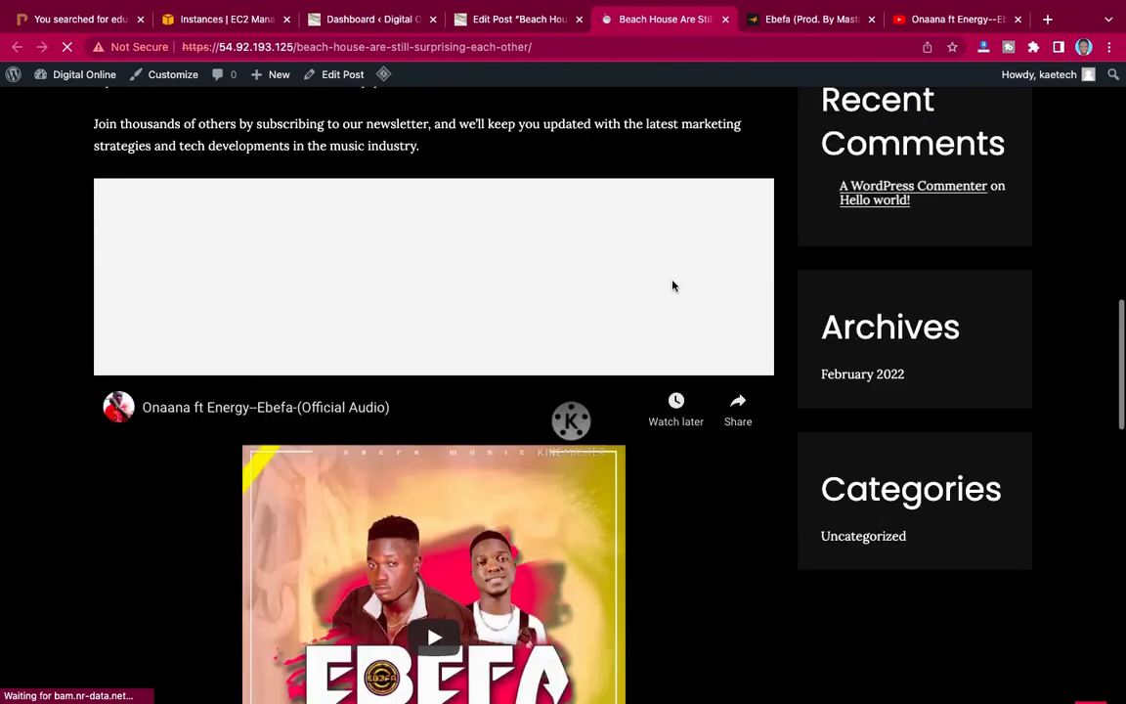
pyautogui.scroll(-3, 673, 285)
pyautogui.scroll(1, 675, 286)
pyautogui.scroll(1, 673, 286)
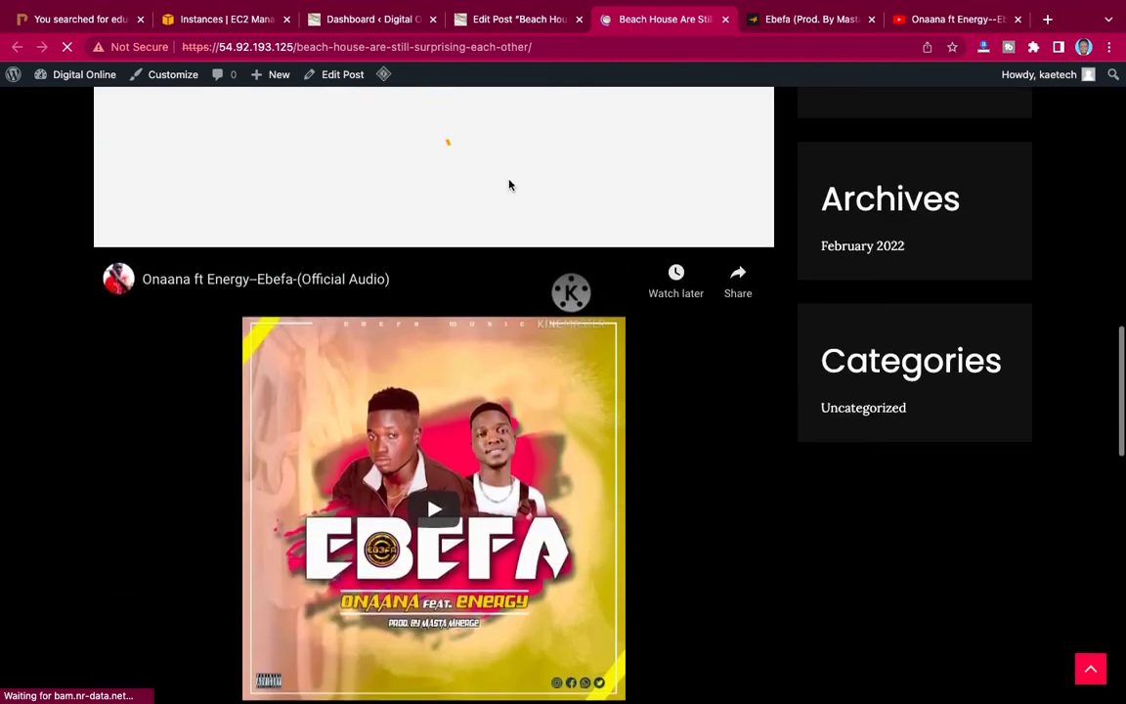
pyautogui.scroll(-3, 505, 567)
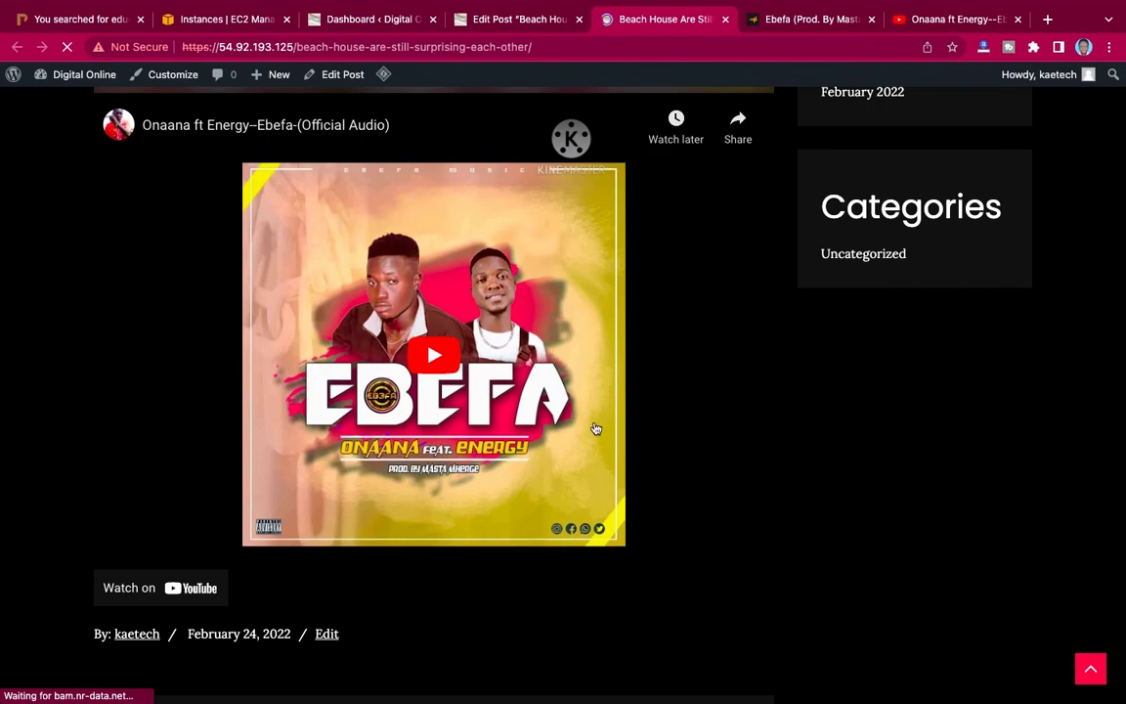
pyautogui.scroll(10, 613, 370)
pyautogui.scroll(9, 616, 369)
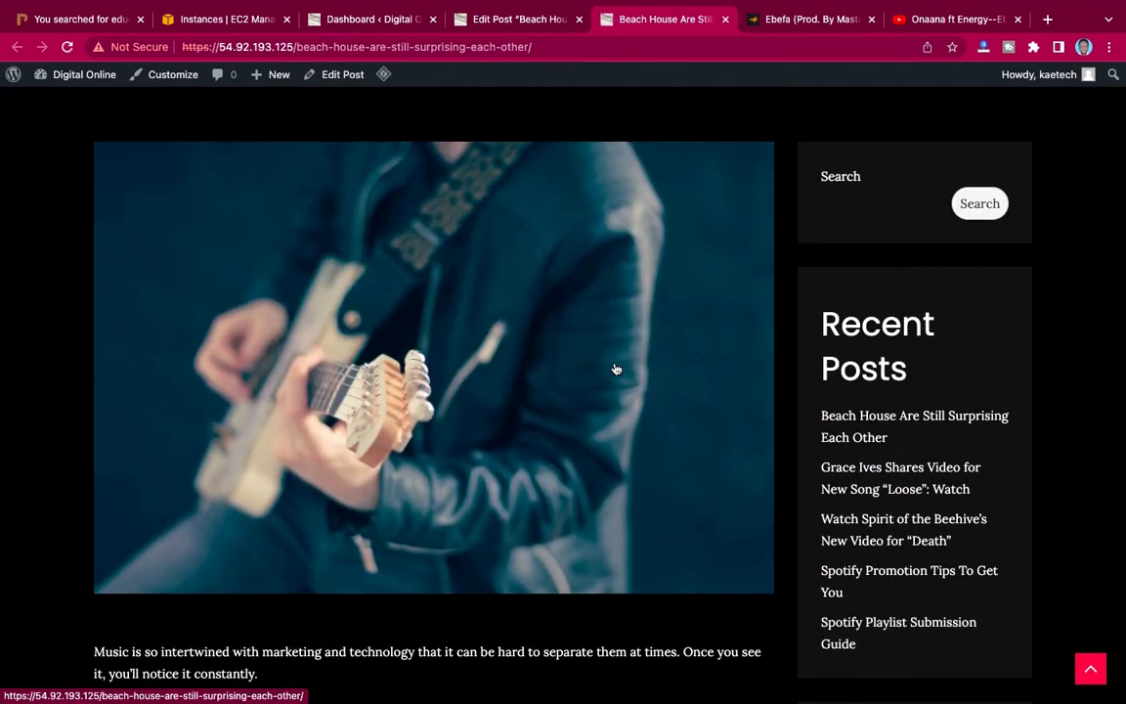
pyautogui.scroll(-13, 616, 368)
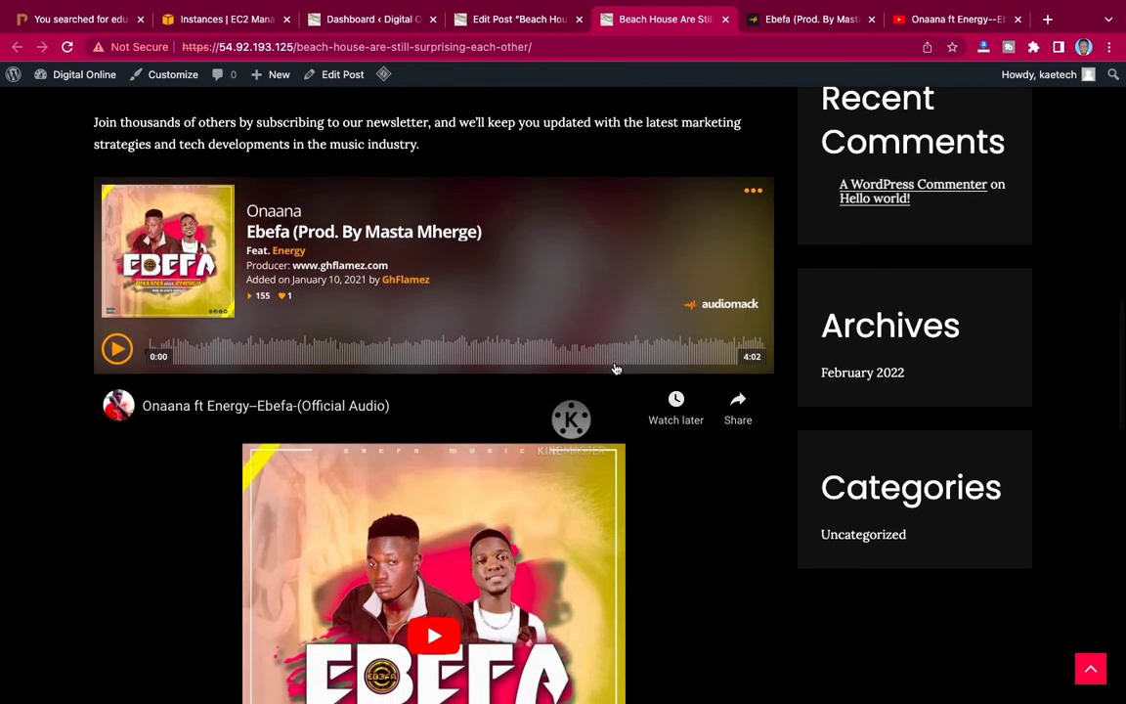
pyautogui.scroll(13, 616, 369)
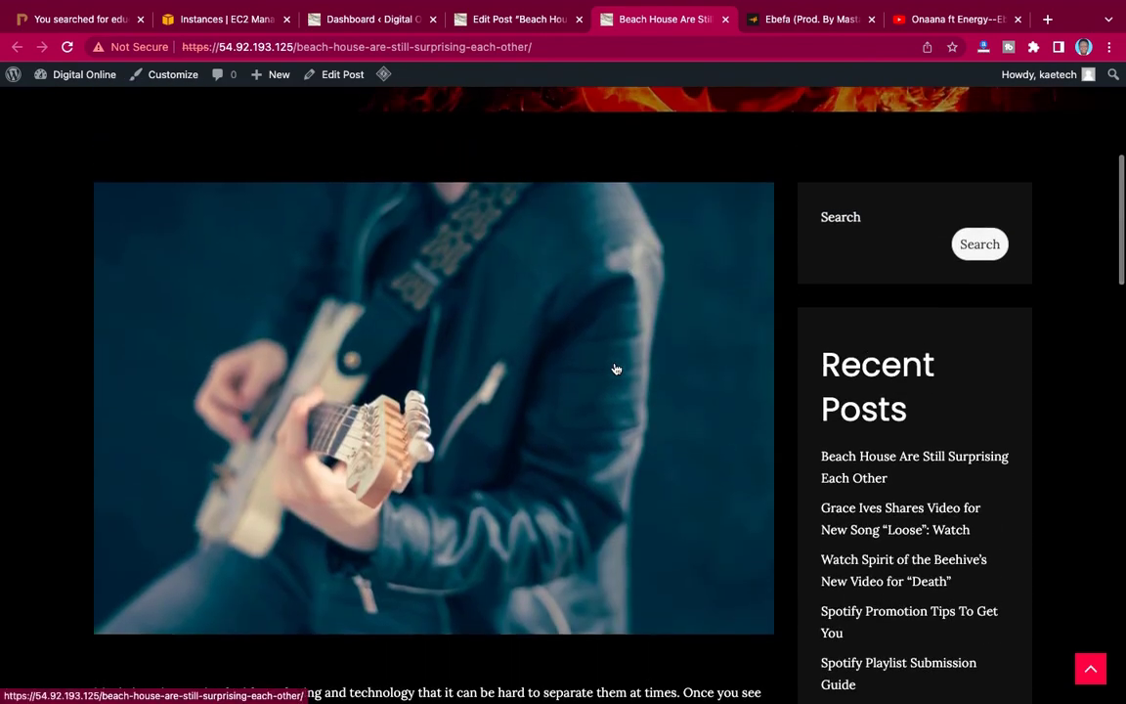
pyautogui.scroll(-3, 616, 369)
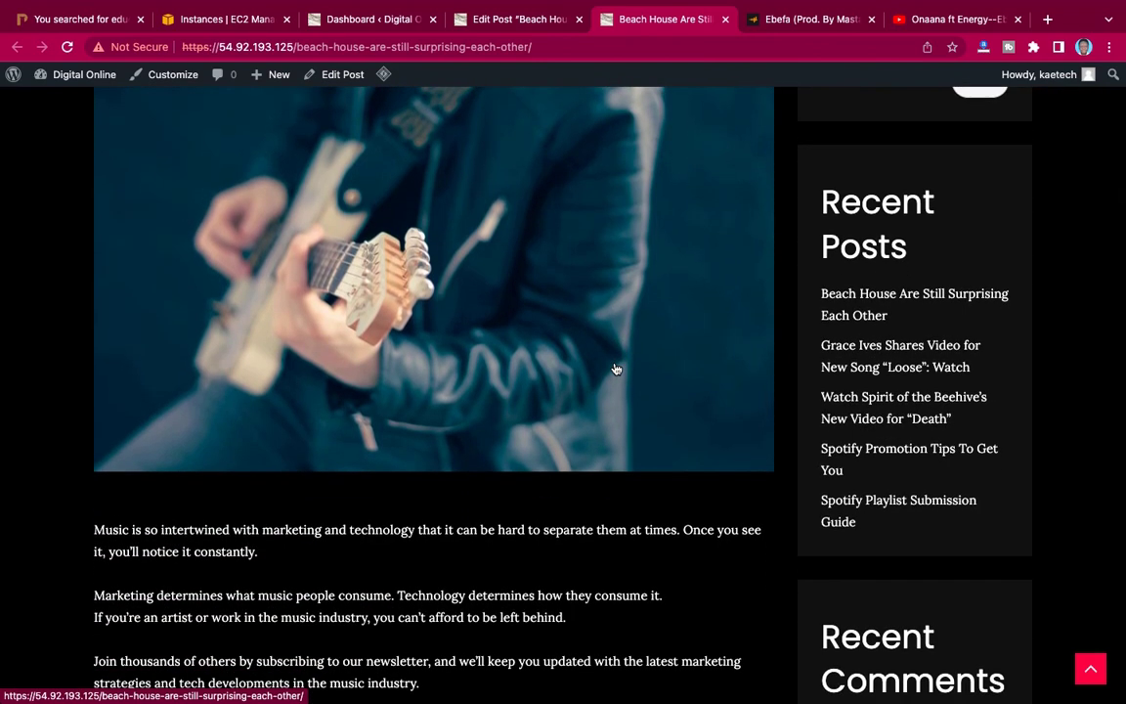
pyautogui.scroll(6, 616, 369)
pyautogui.scroll(1, 615, 369)
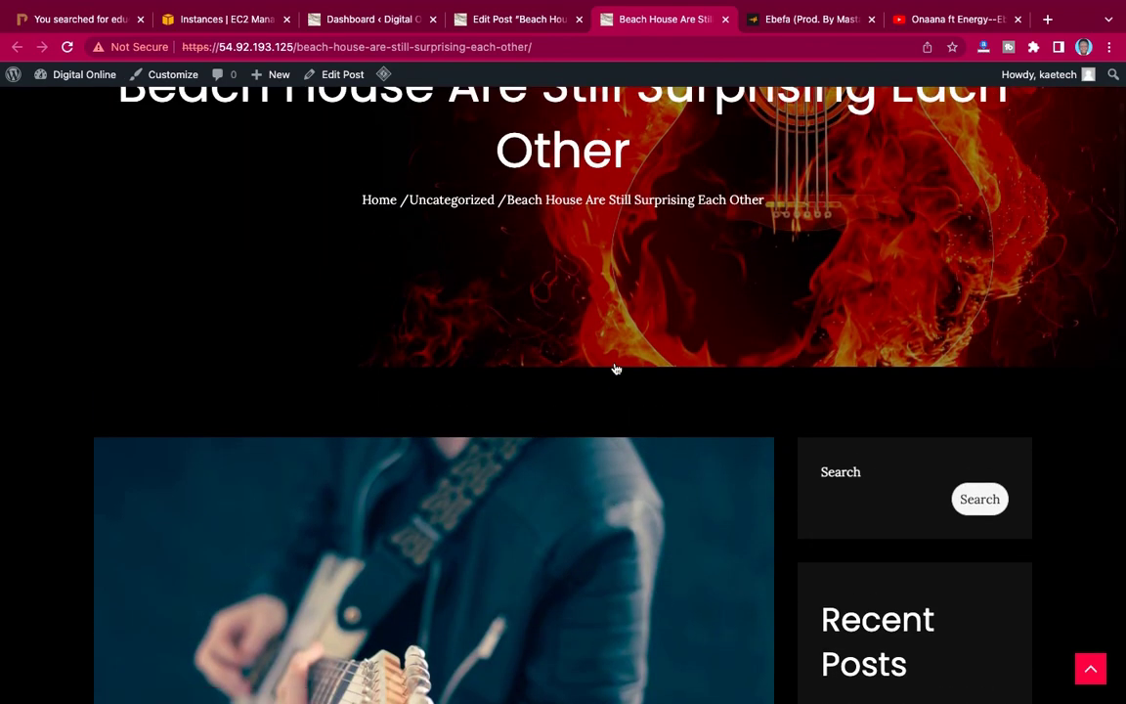
pyautogui.scroll(-3, 616, 369)
pyautogui.scroll(-5, 616, 369)
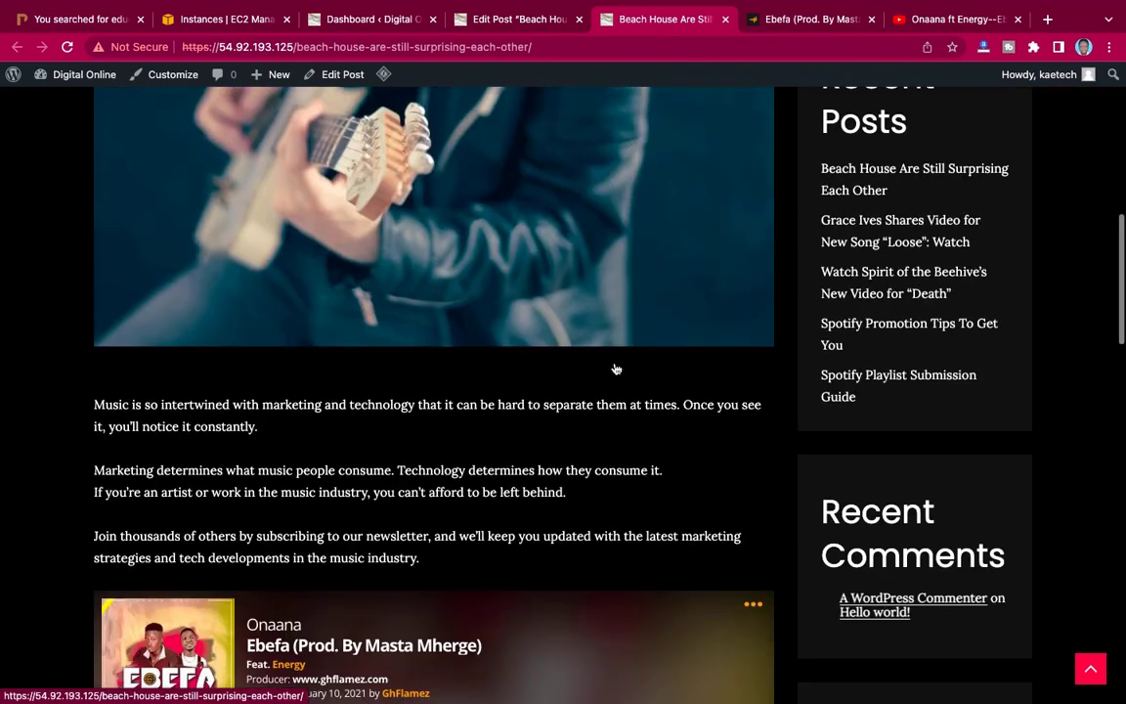
pyautogui.scroll(-8, 615, 369)
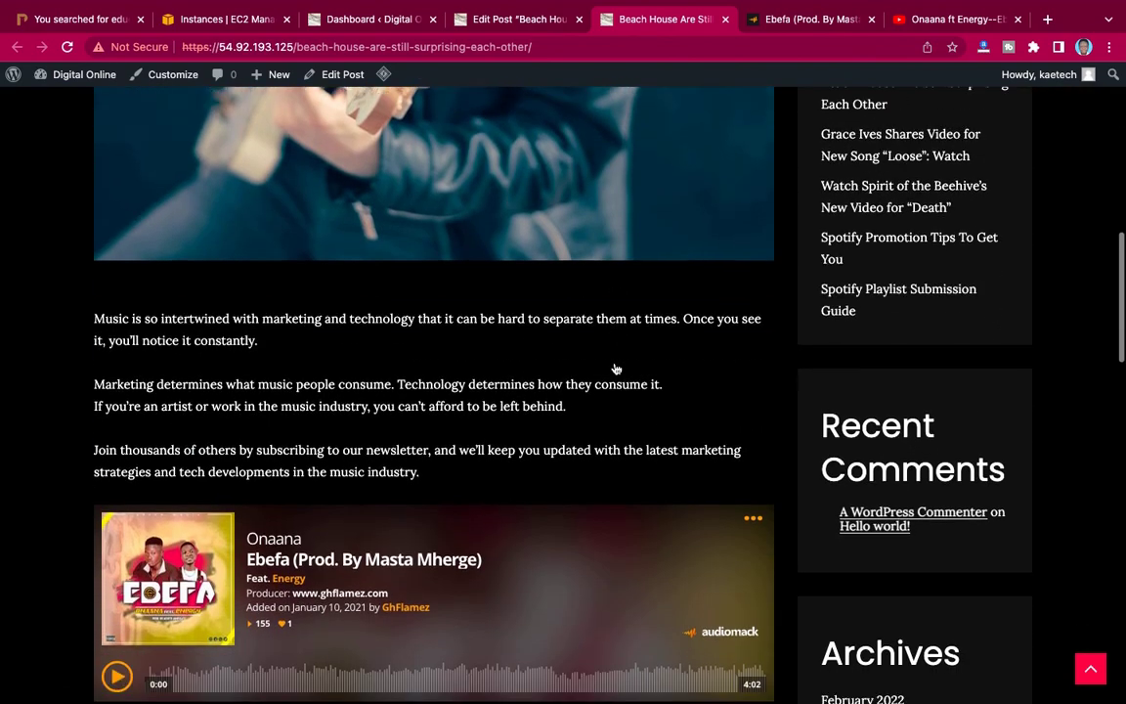
pyautogui.scroll(-2, 617, 375)
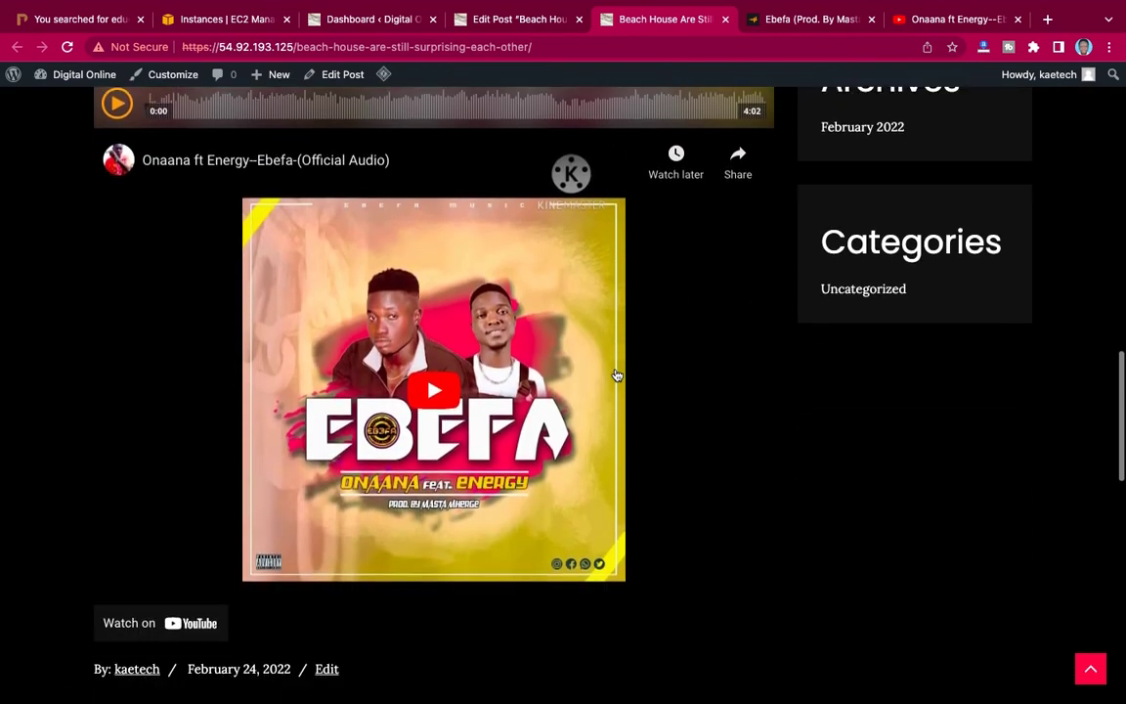
pyautogui.scroll(11, 616, 376)
pyautogui.scroll(-2, 617, 375)
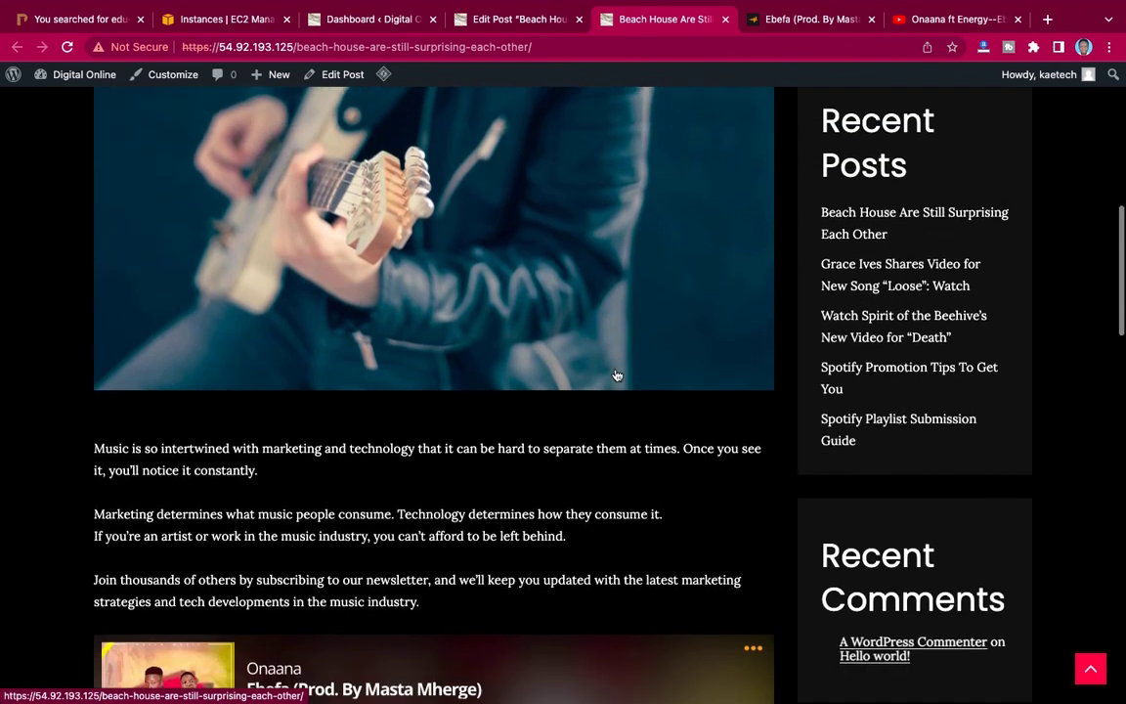